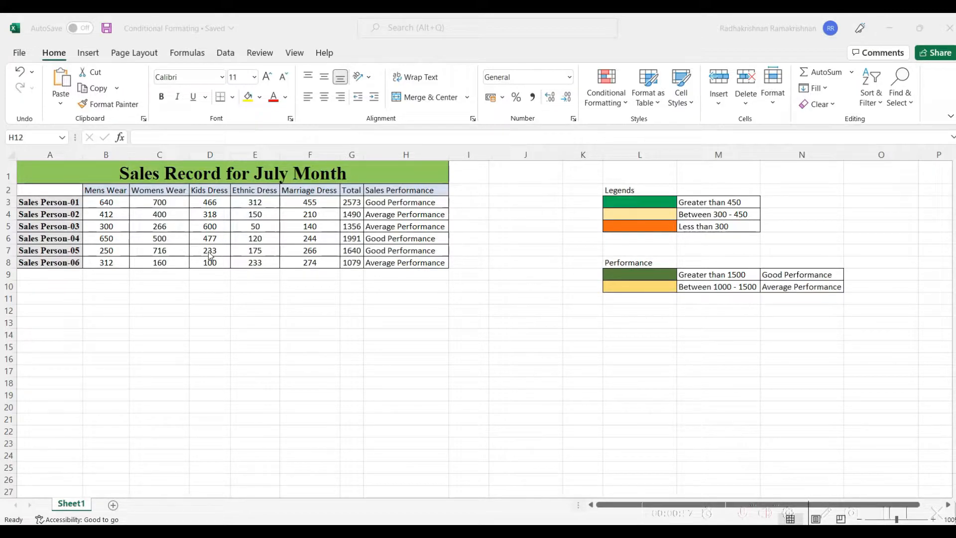
- Examine the sales figures, the Sales Performance column and the colour criteria in the Legends and Performance tables
click(631, 200)
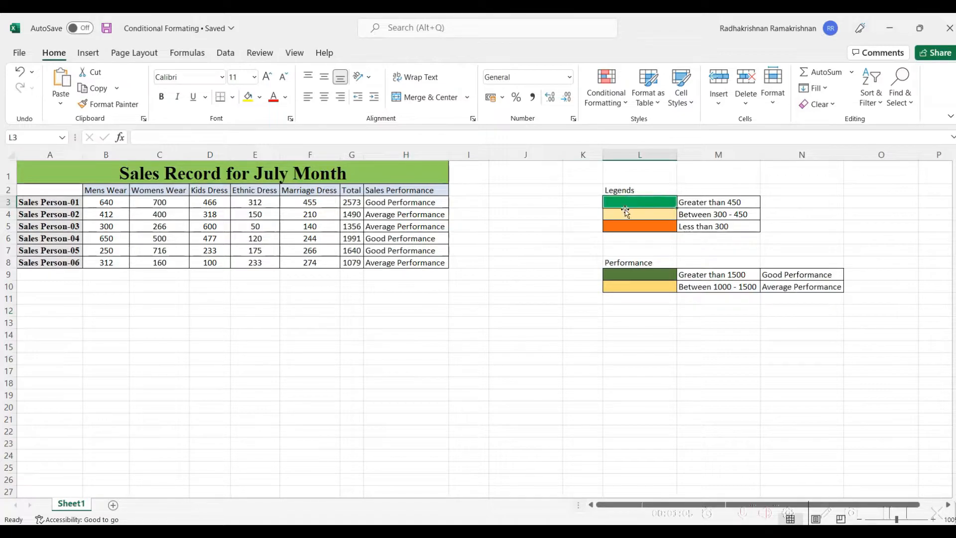
click(106, 201)
mouse_move(106, 201)
mouse_down()
mouse_move(286, 214)
mouse_move(310, 263)
mouse_up()
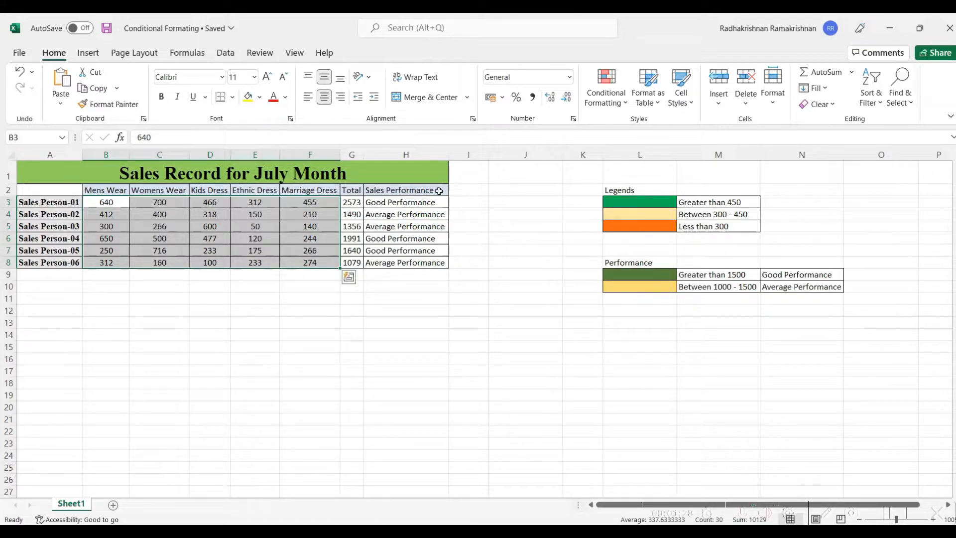
drag(416, 201, 416, 263)
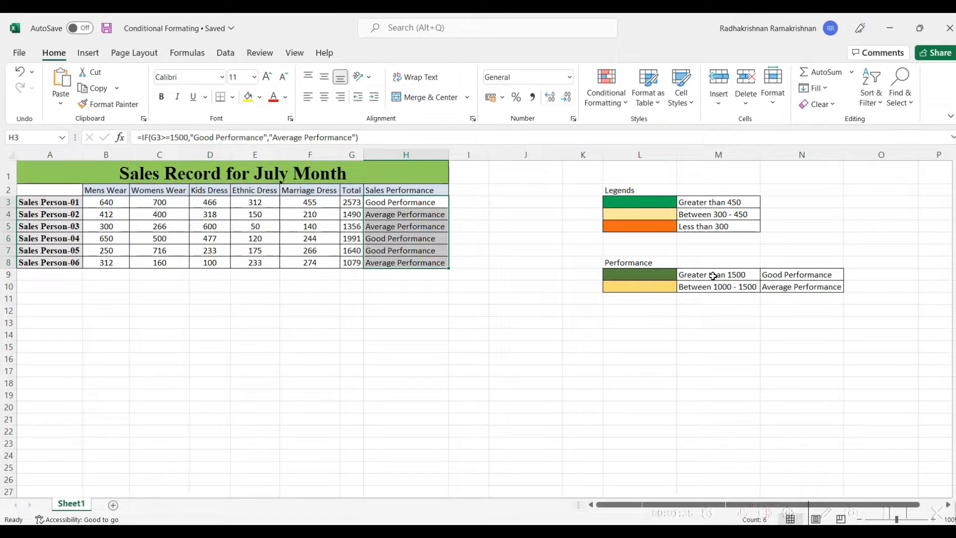
click(712, 276)
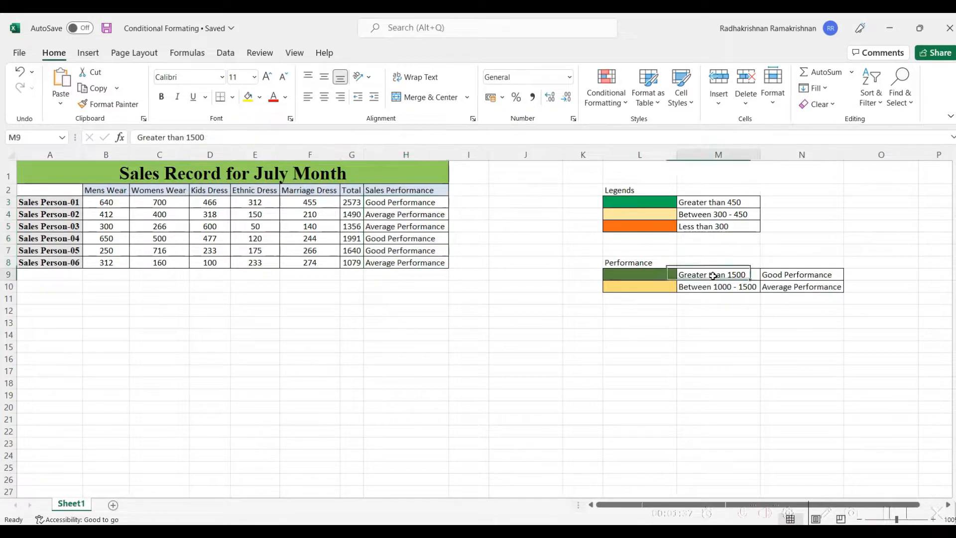
key(Left)
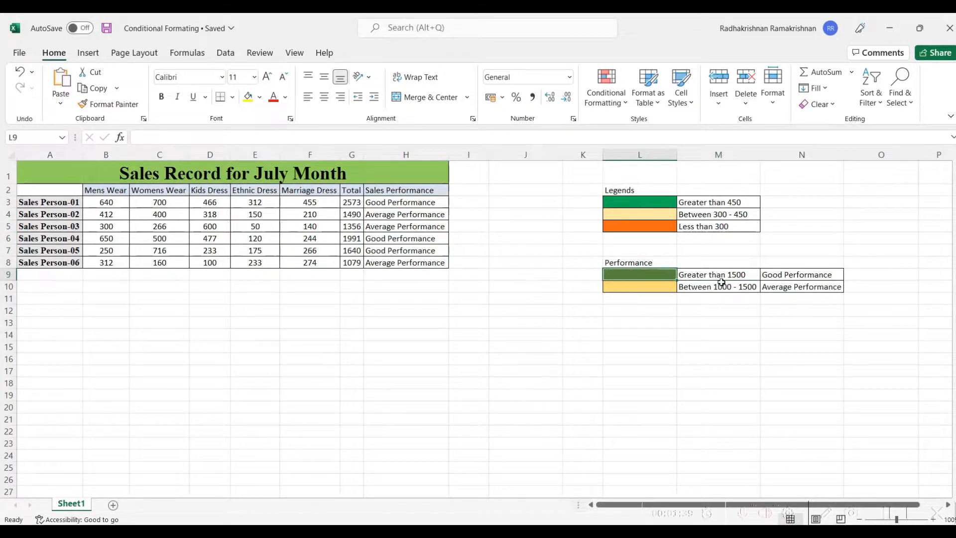
click(702, 286)
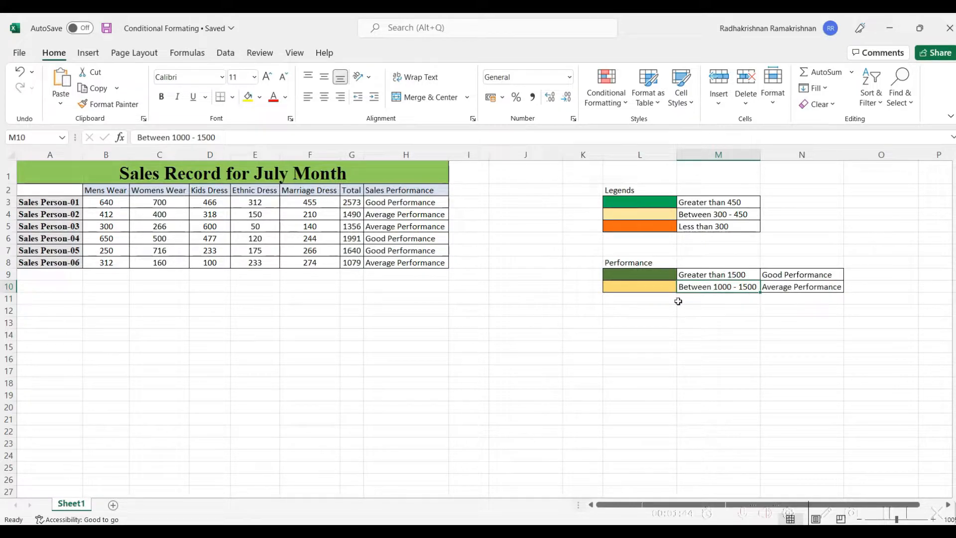
click(650, 291)
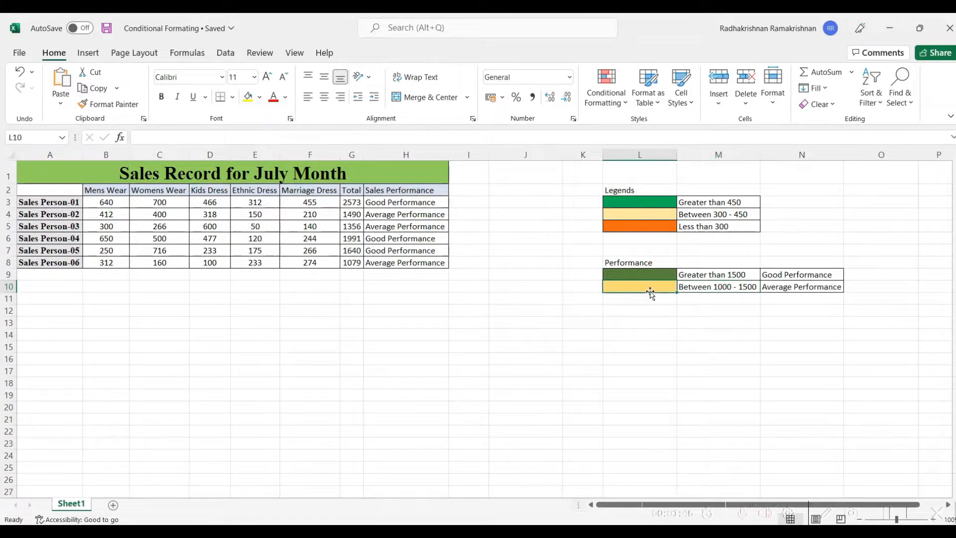
drag(393, 202, 400, 251)
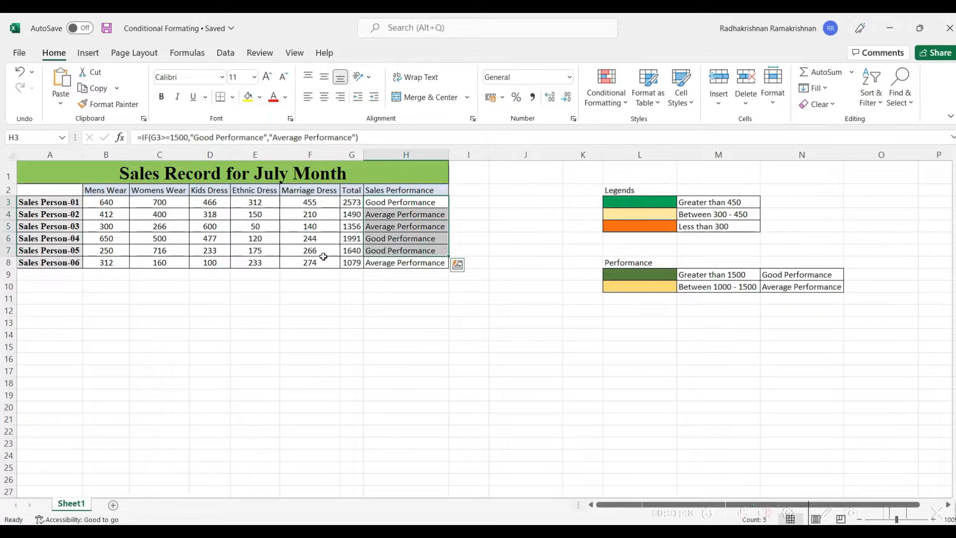
click(107, 203)
click(111, 231)
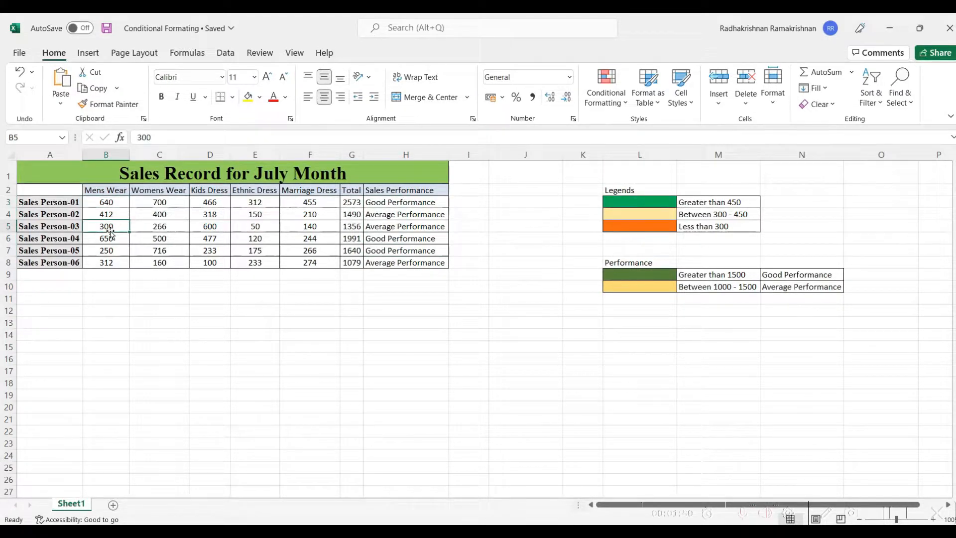
drag(271, 208, 154, 214)
drag(393, 201, 393, 260)
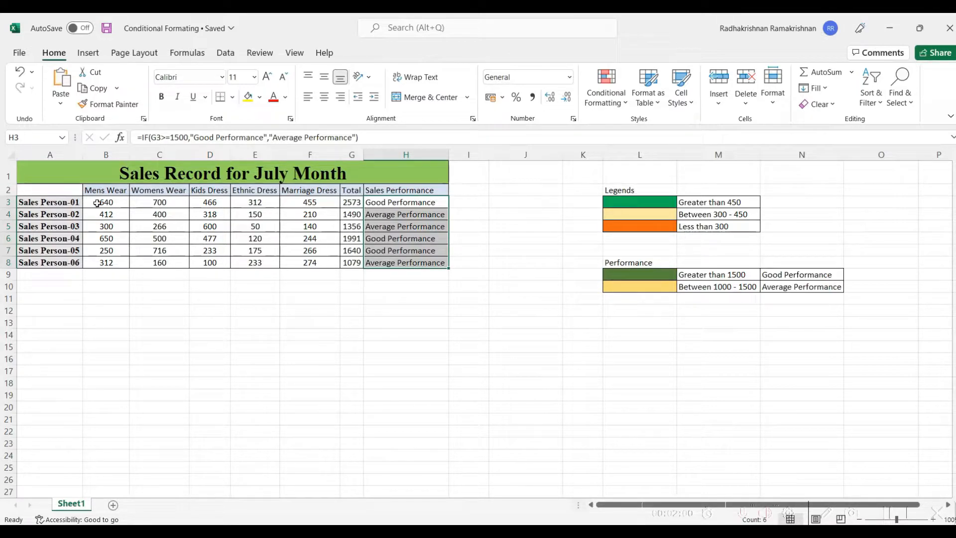
- Highlight sales figures in B3:F8 greater than 450 with Green Fill with Dark Green Text
drag(100, 201, 309, 259)
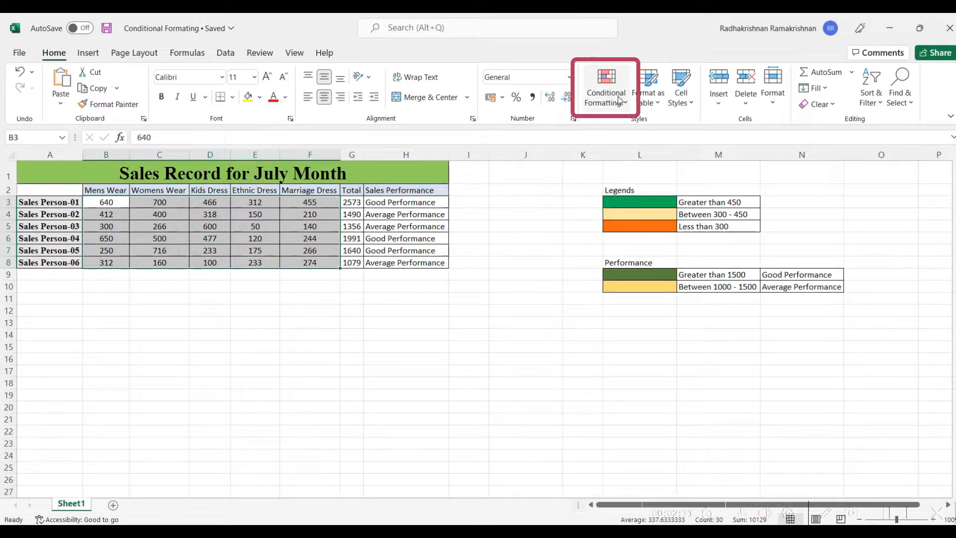
click(605, 103)
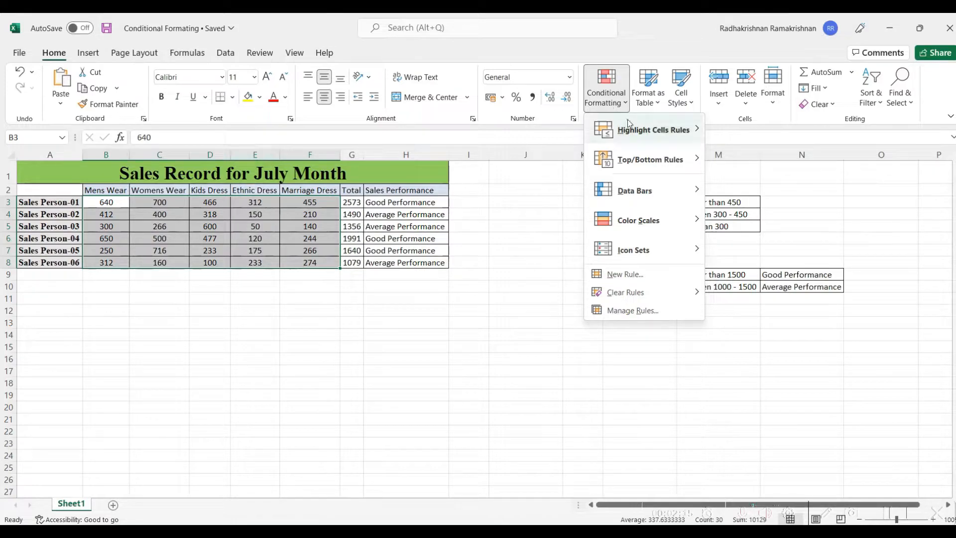
mouse_move(651, 134)
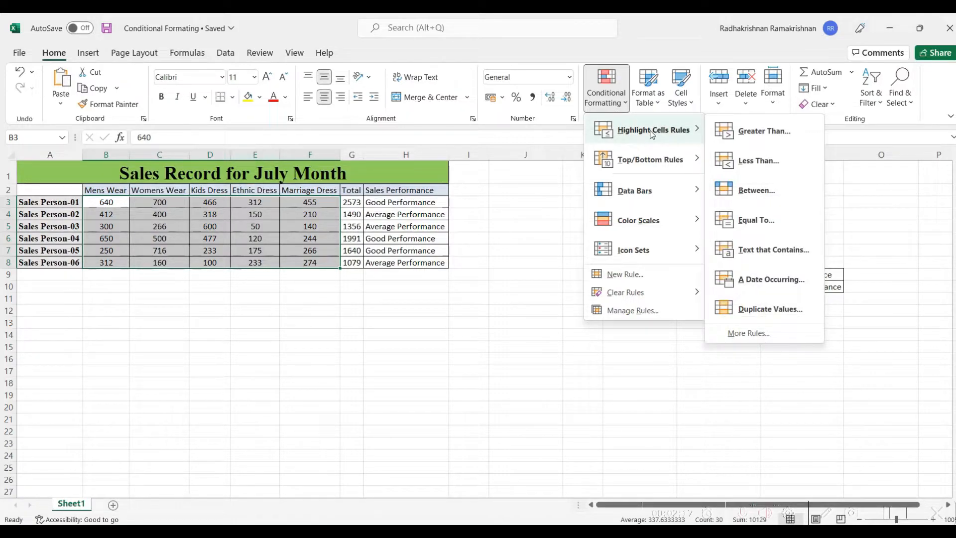
click(762, 132)
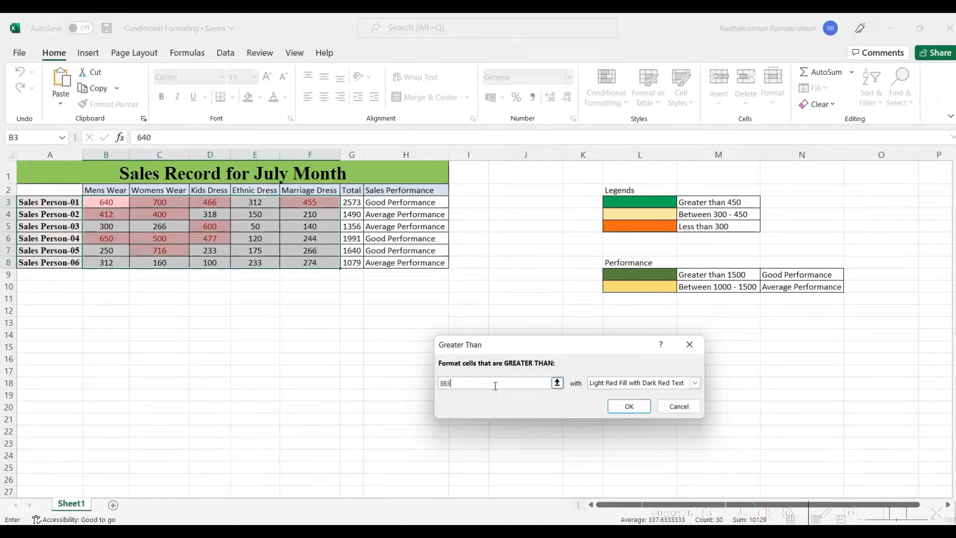
key(BackSpace)
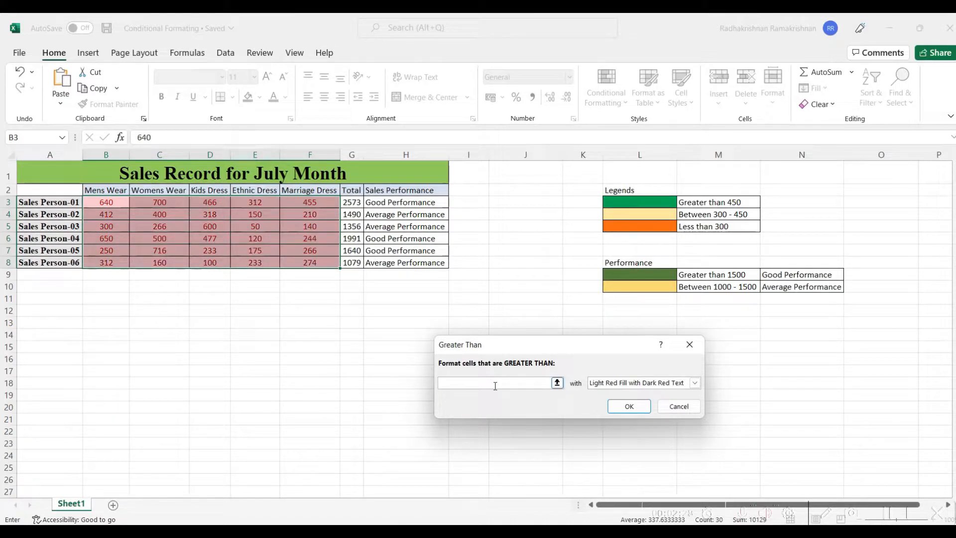
text(450)
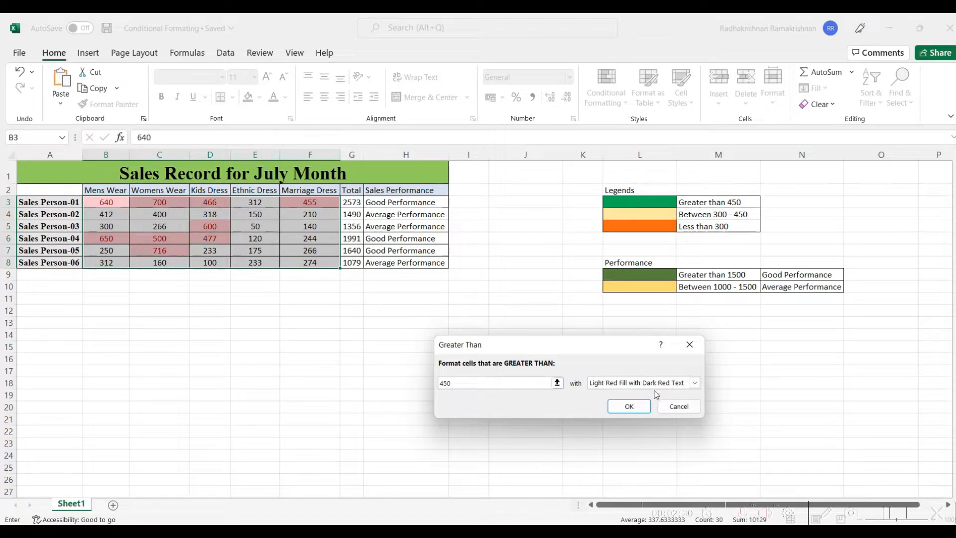
click(694, 383)
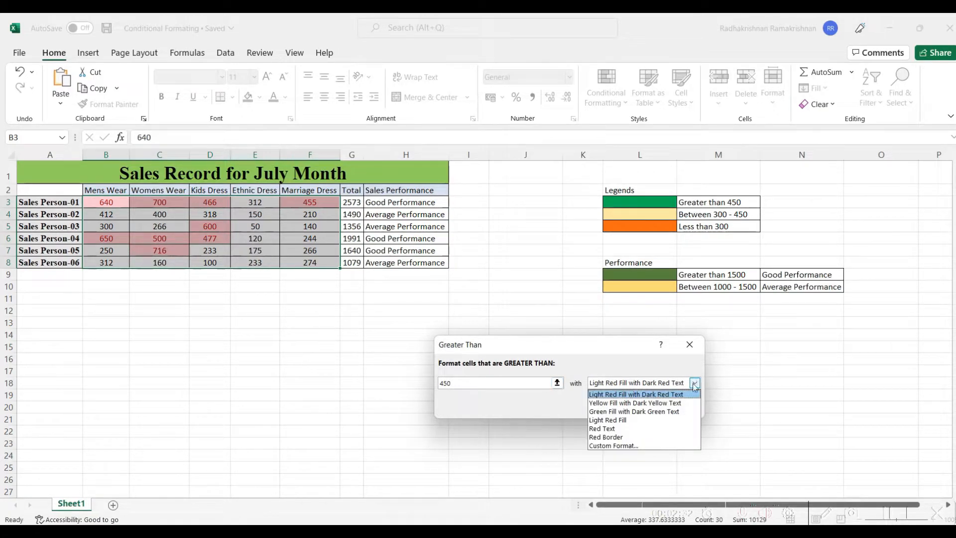
click(622, 411)
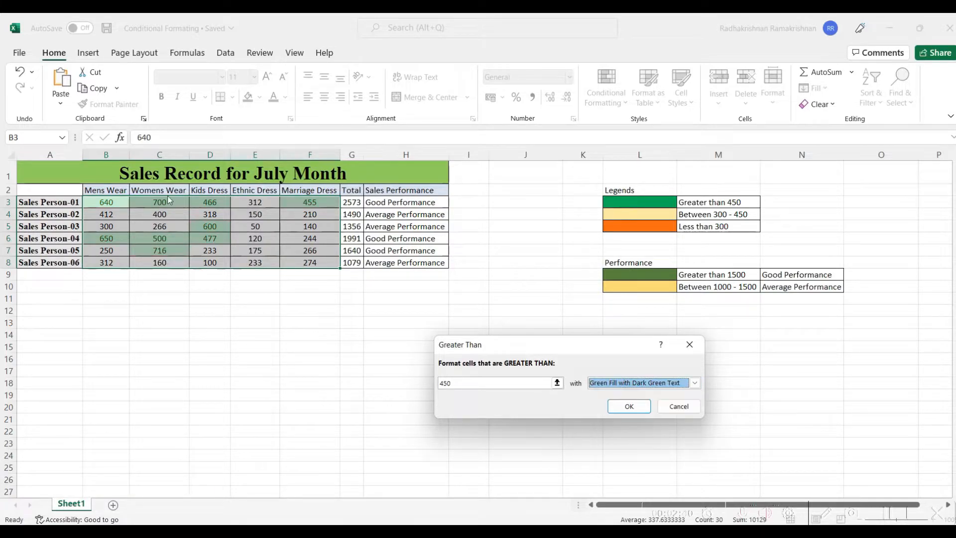
click(622, 407)
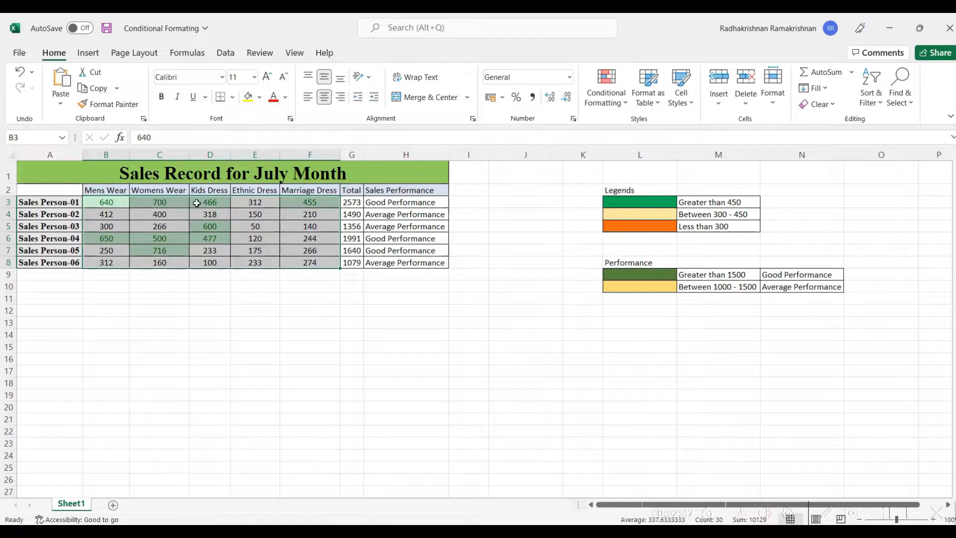
click(267, 230)
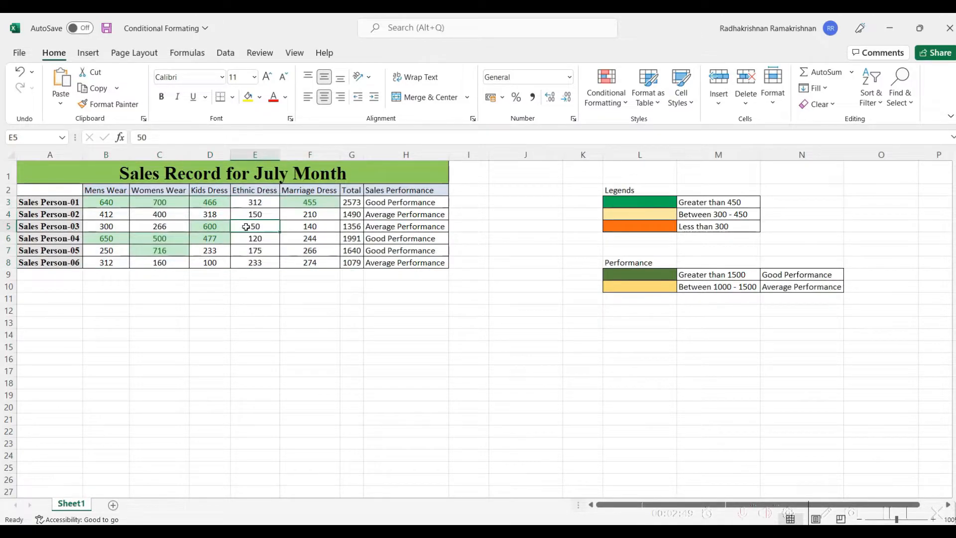
- Highlight sales figures in B3:F8 between 300 and 450 with Yellow Fill with Dark Yellow Text
drag(105, 202, 313, 260)
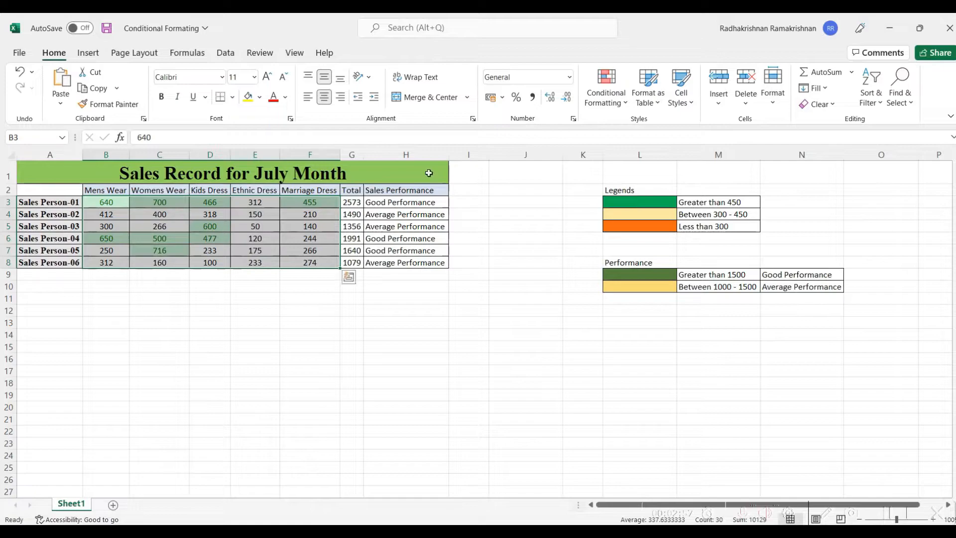
click(611, 109)
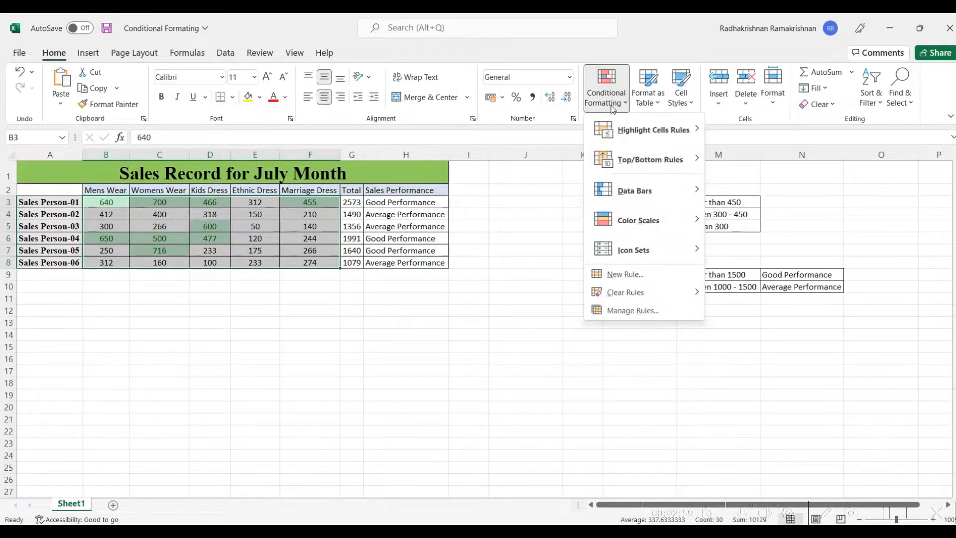
mouse_move(658, 131)
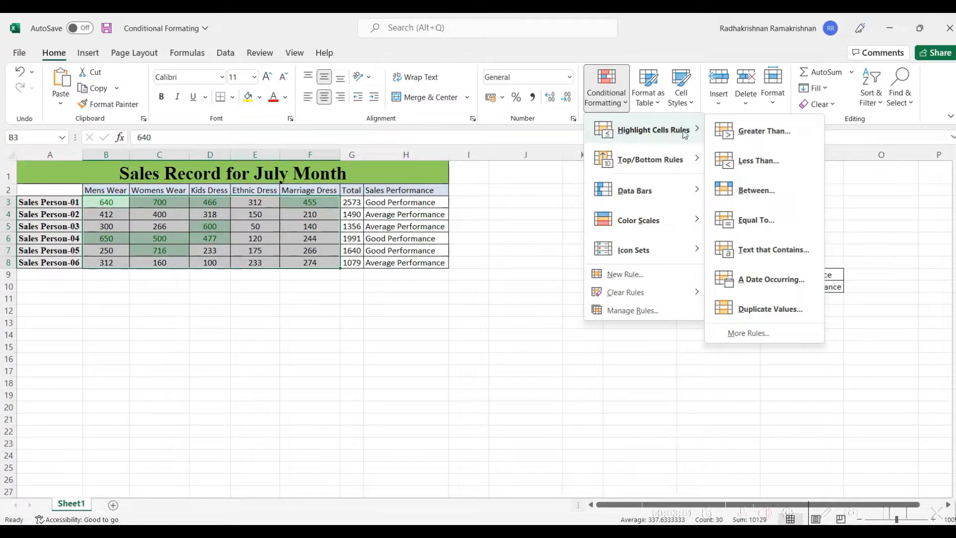
click(780, 193)
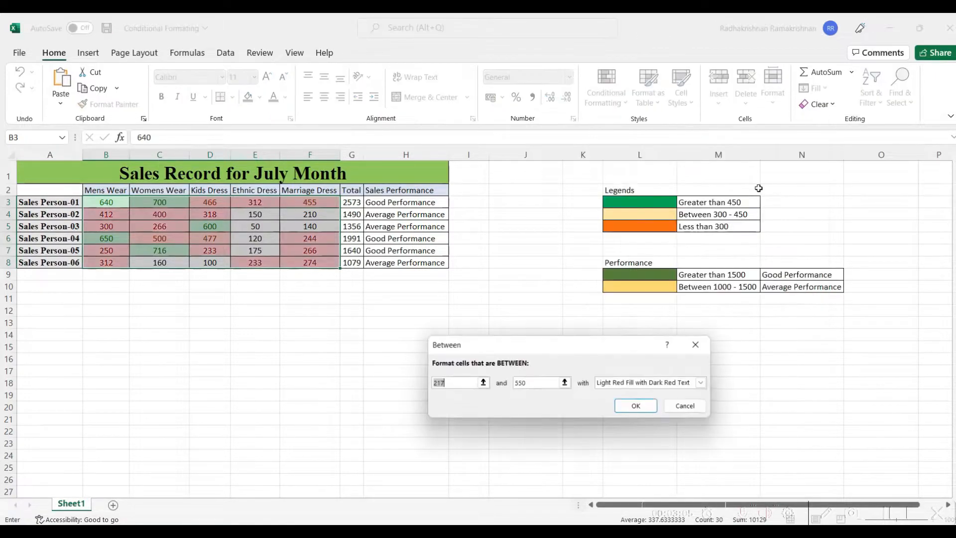
text(300)
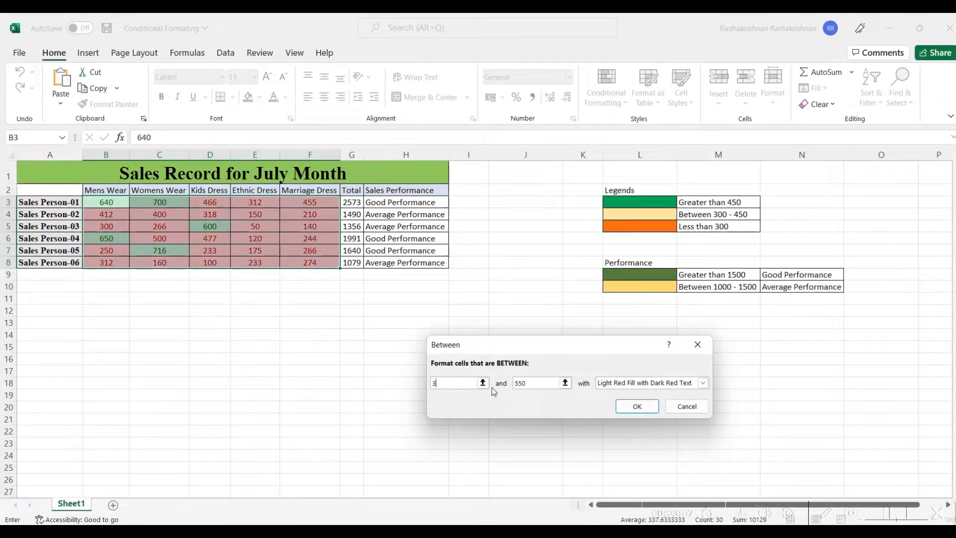
click(538, 384)
key(BackSpace)
key(BackSpace)
key(BackSpace)
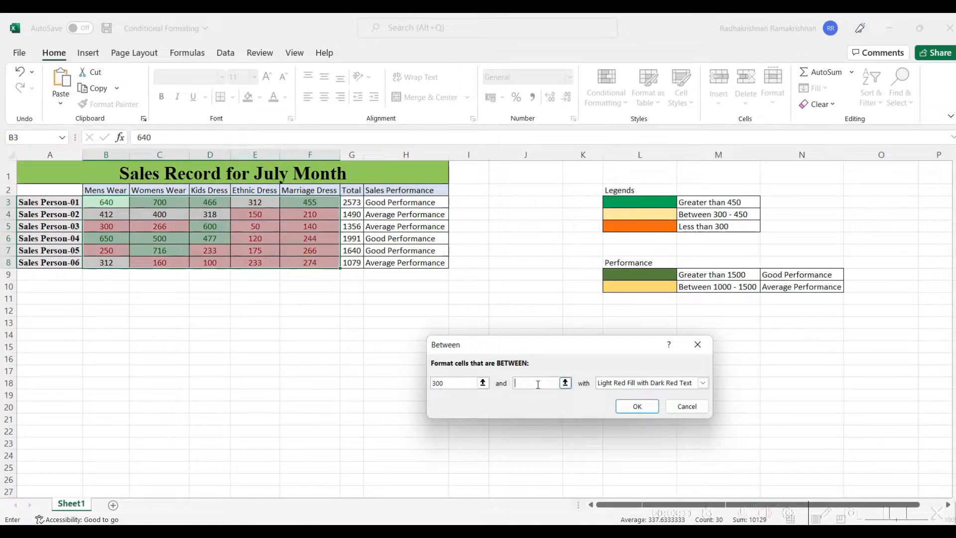
text(450)
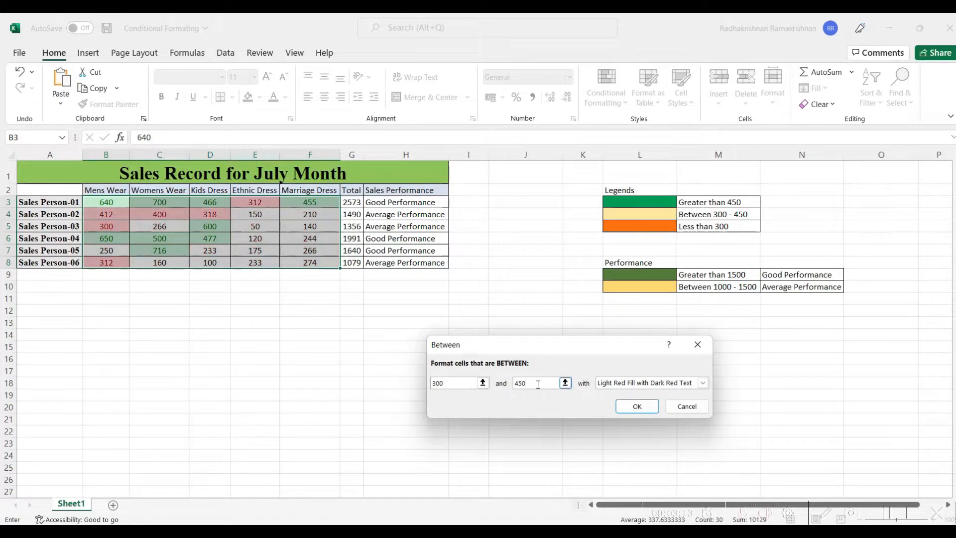
click(702, 382)
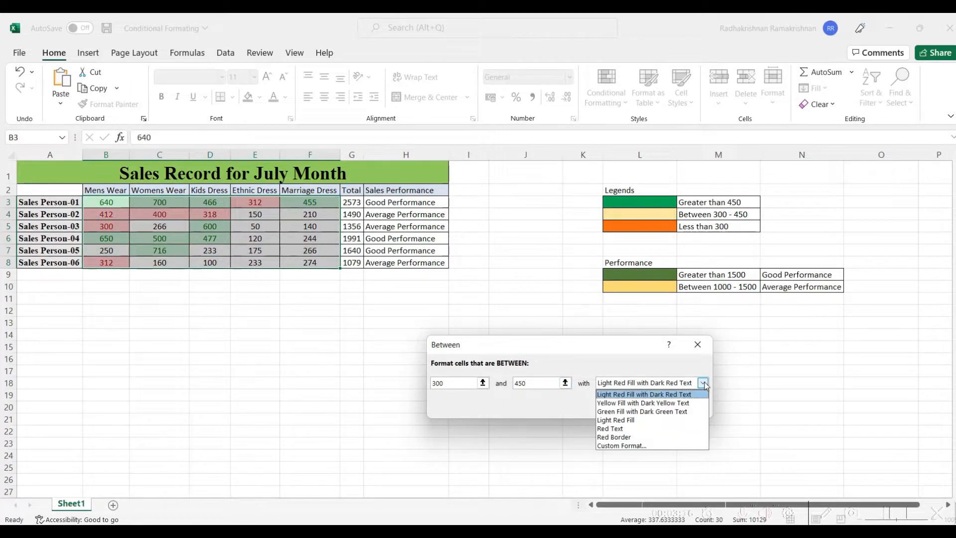
click(645, 404)
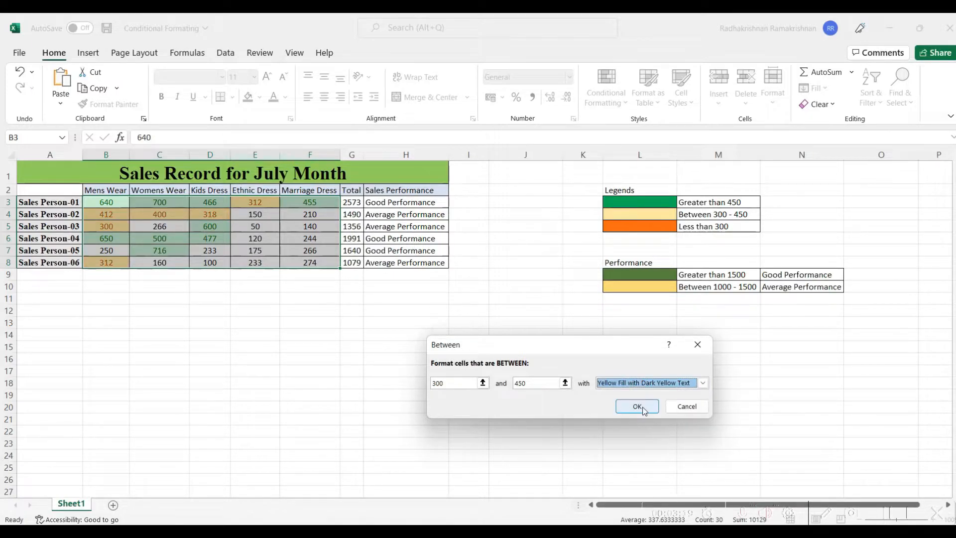
click(638, 406)
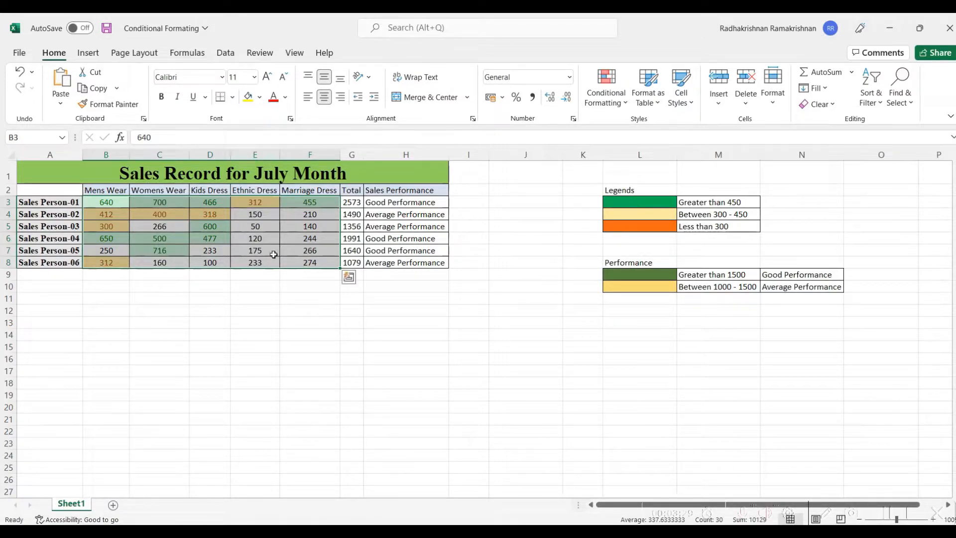
- Highlight sales figures in B3:F8 less than 300 with Light Red Fill with Dark Red Text
click(613, 110)
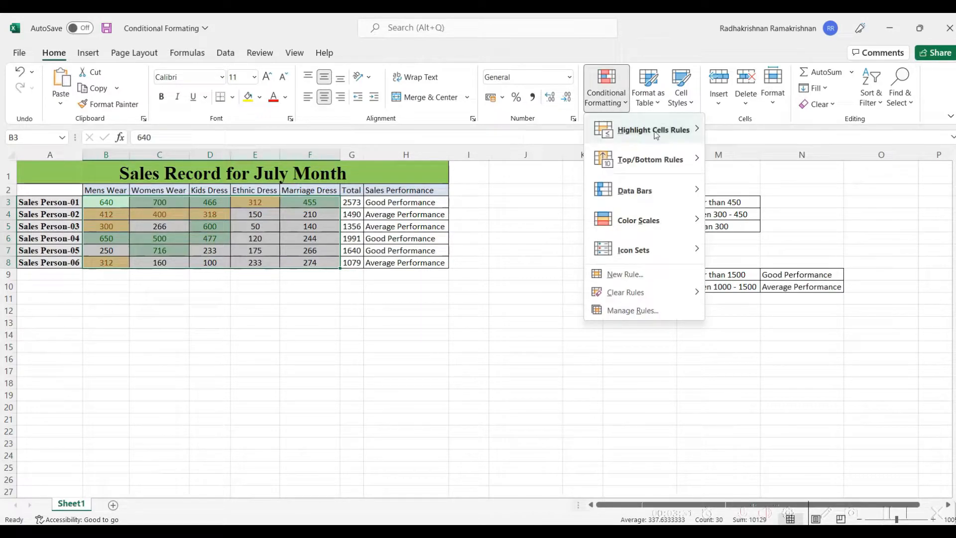
mouse_move(660, 132)
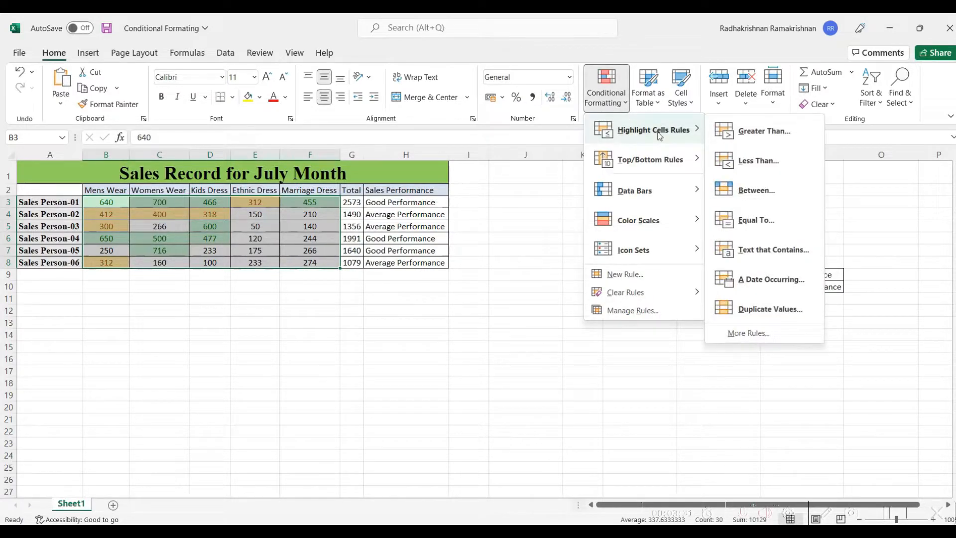
click(772, 164)
text(300)
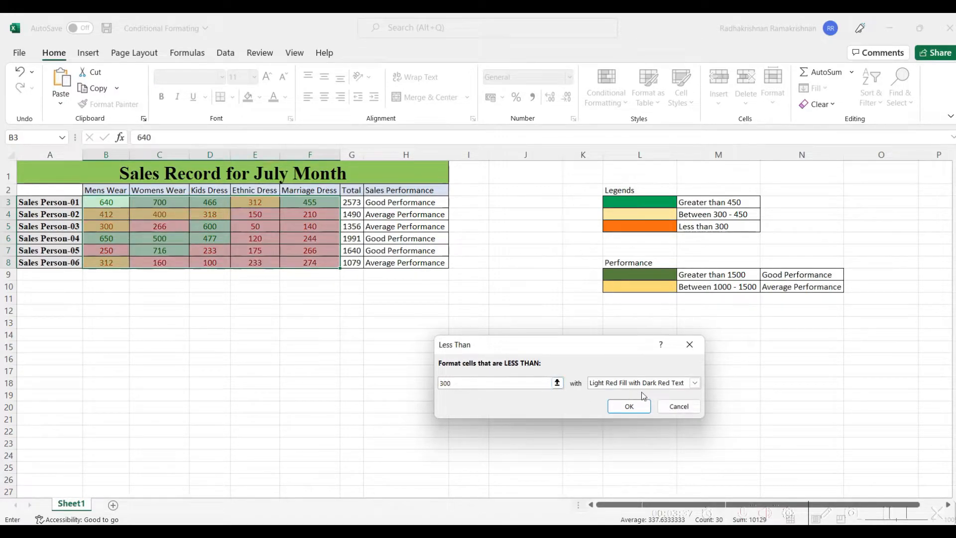
click(695, 382)
click(639, 393)
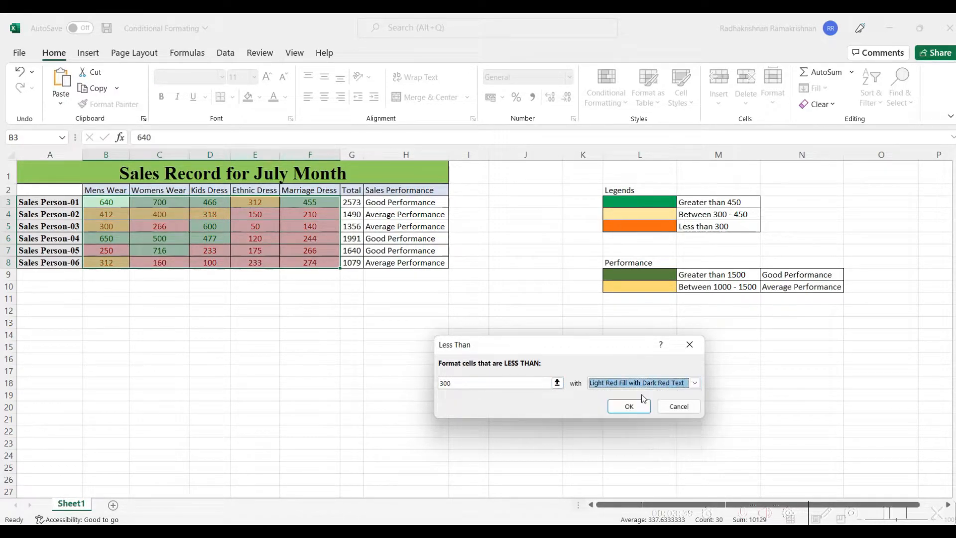
click(628, 406)
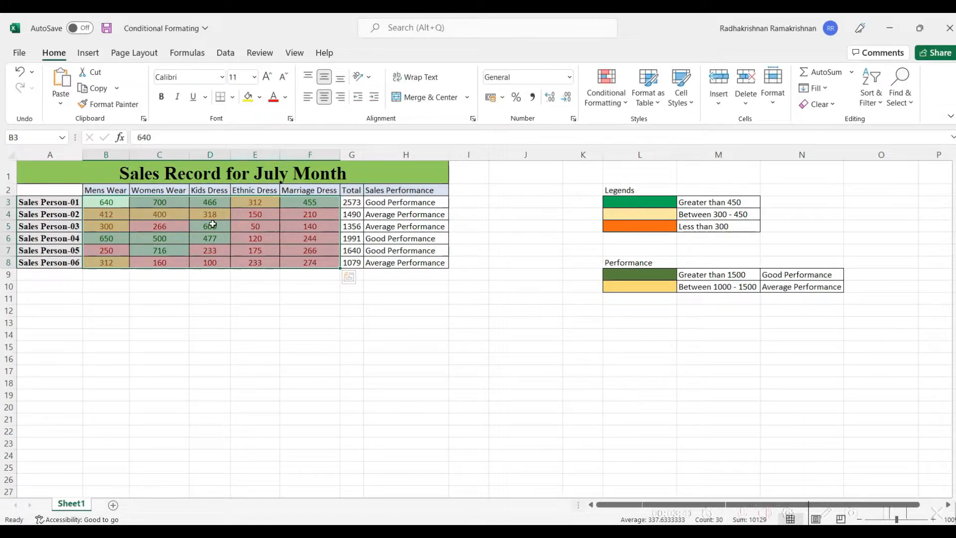
- Check the colours of the sales figures in B3:F8 for each salesperson against the Legends criteria
click(218, 228)
click(235, 271)
drag(106, 201, 212, 204)
click(208, 238)
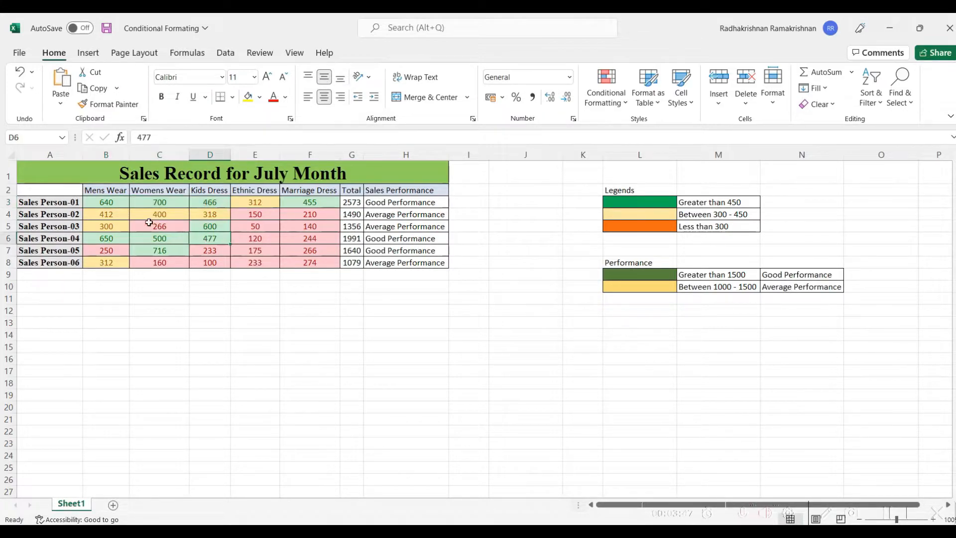
click(251, 203)
drag(107, 214, 209, 214)
click(111, 230)
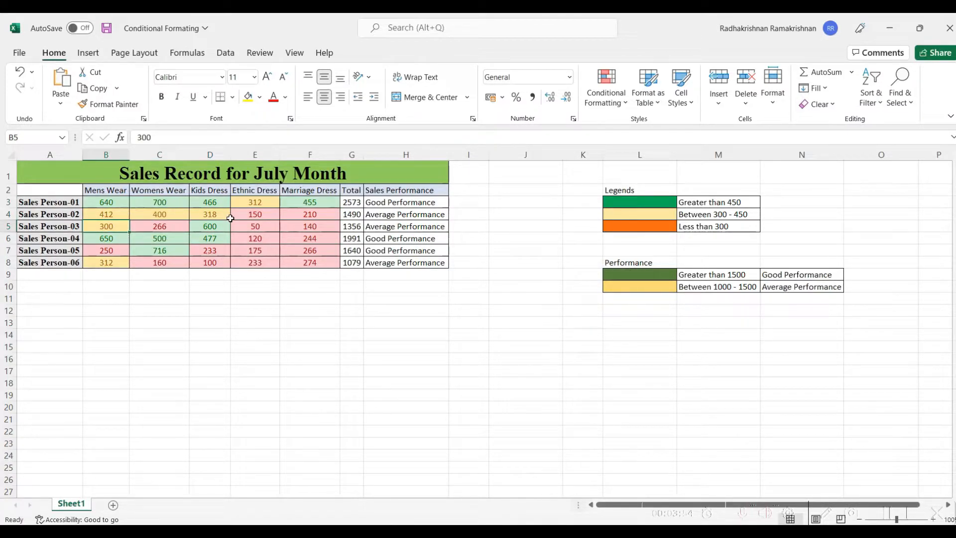
drag(252, 217, 180, 264)
click(281, 311)
click(102, 203)
drag(102, 203, 308, 263)
click(255, 310)
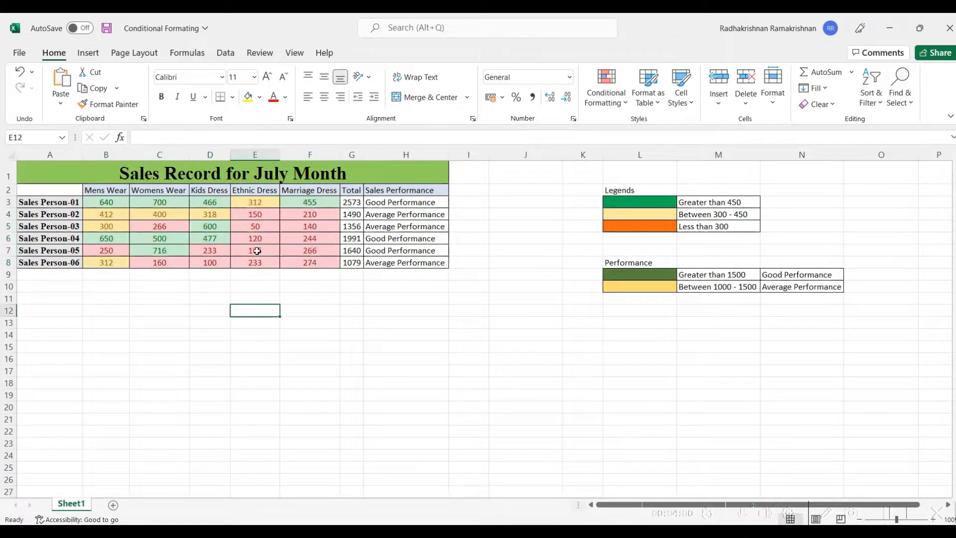
- Test the colour rules by setting Sales Person-05's Kids Dress figure in D7 to 500, and undo the change
click(214, 251)
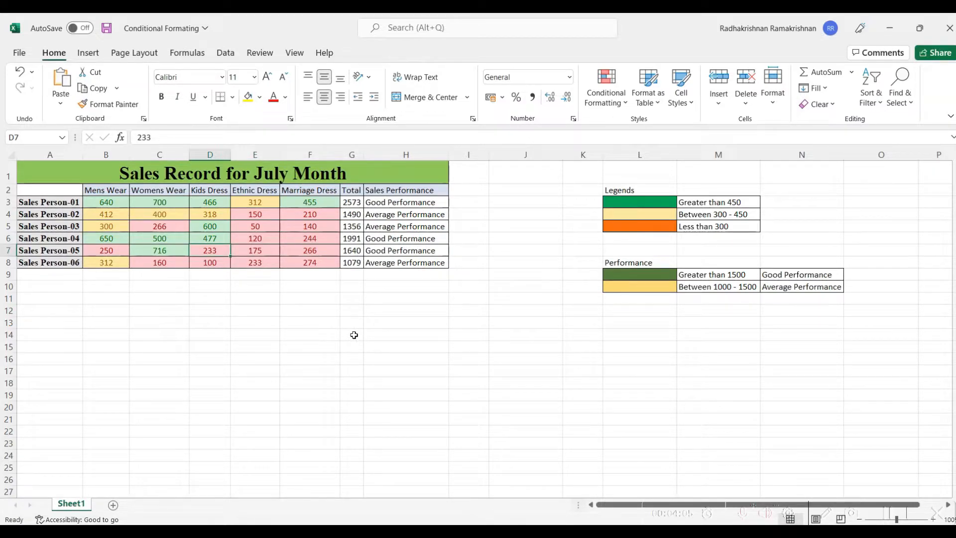
text(500)
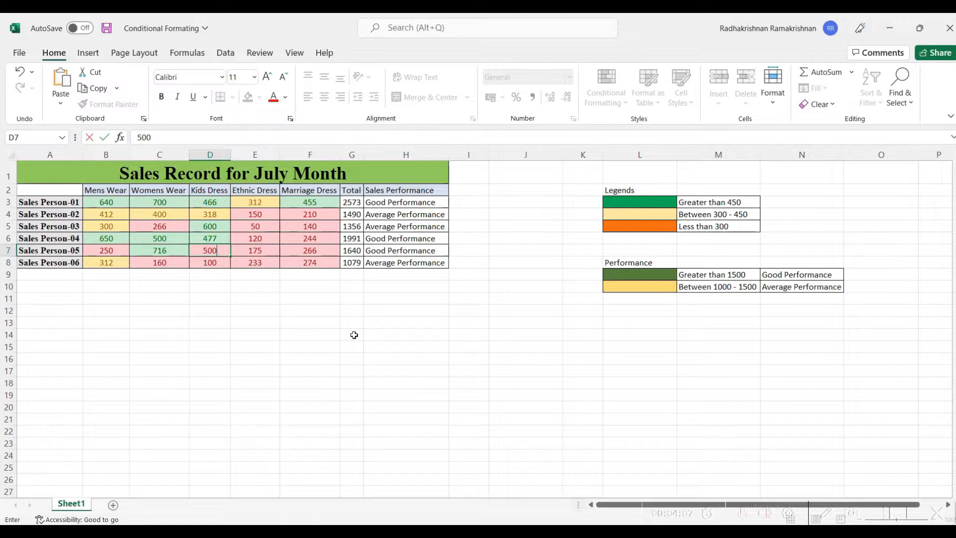
key(Return)
click(214, 246)
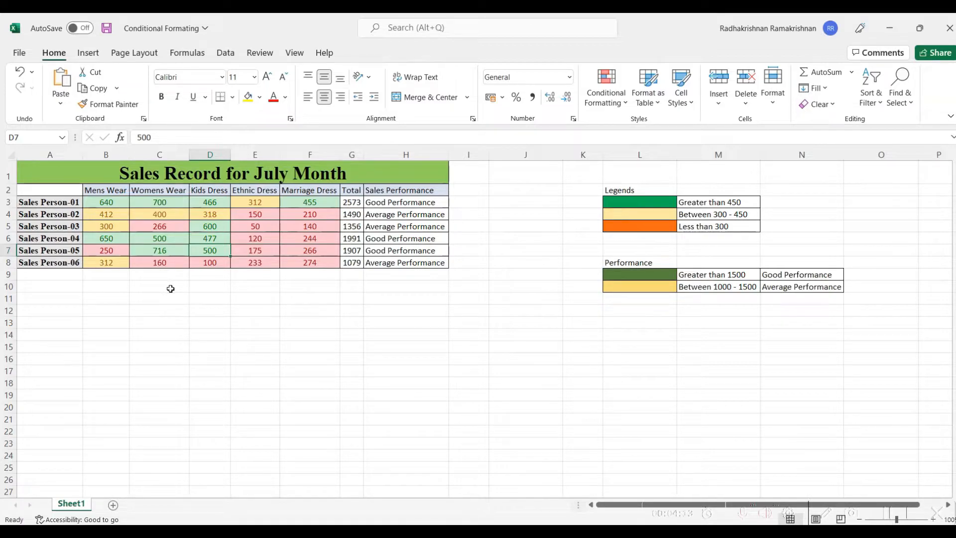
key(ctrl+z)
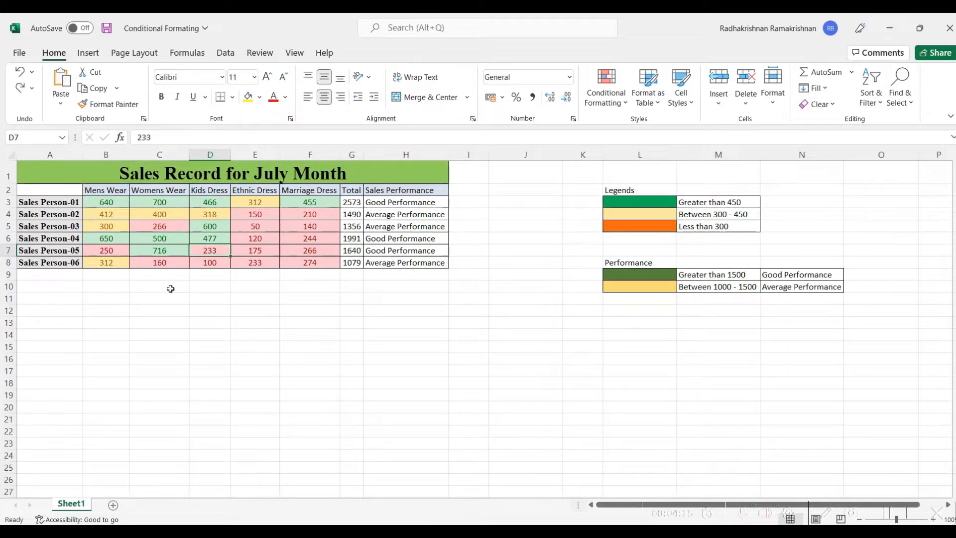
click(312, 310)
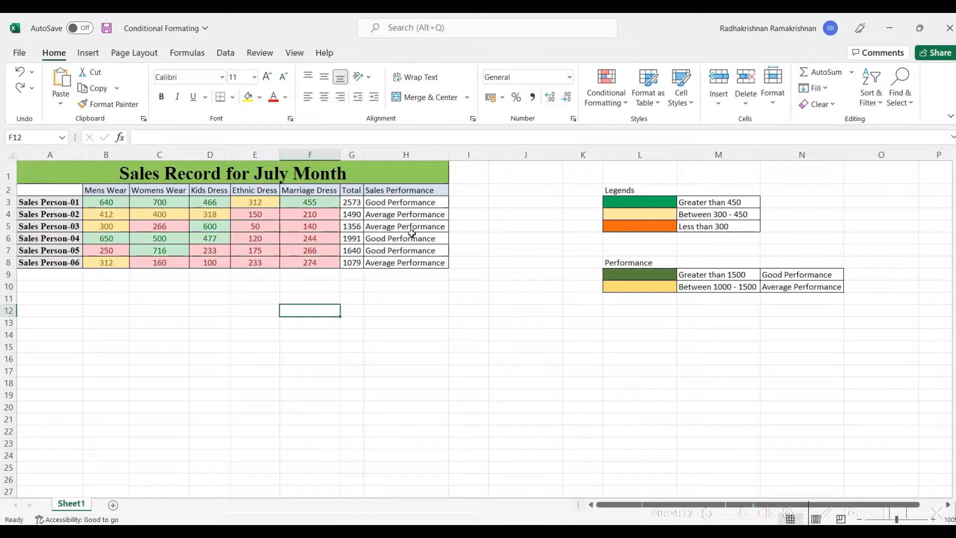
drag(112, 204, 301, 266)
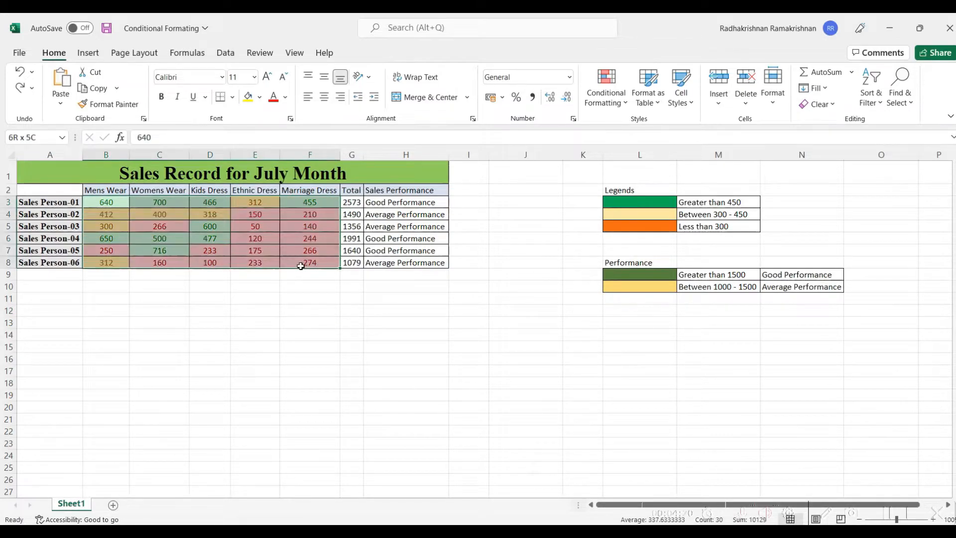
click(286, 308)
drag(115, 204, 299, 251)
drag(215, 299, 209, 289)
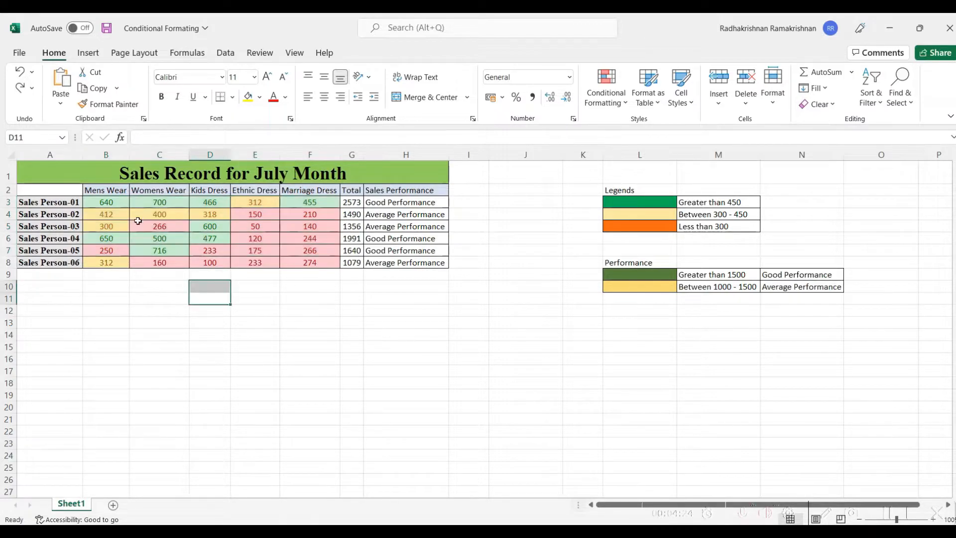
drag(105, 201, 319, 261)
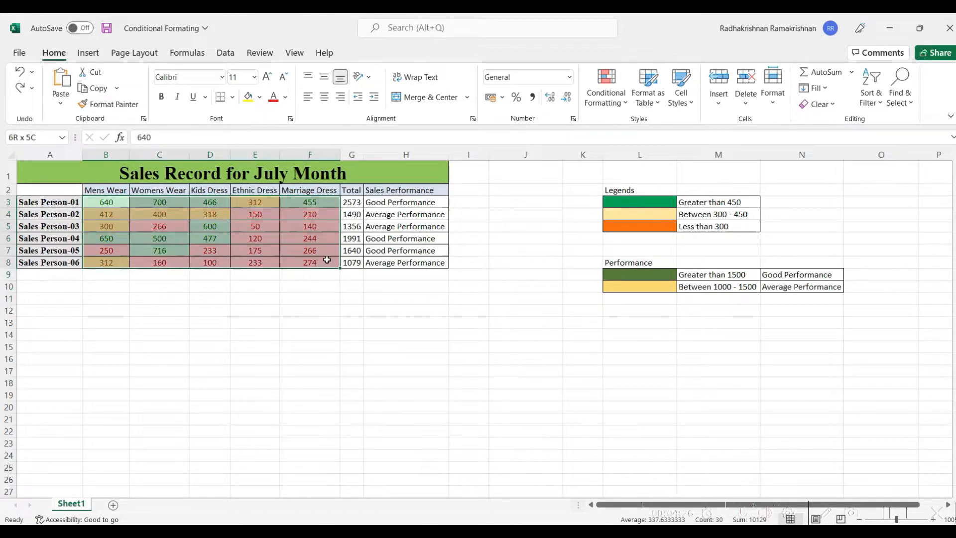
click(307, 326)
- Set up a Text That Contains rule on H3:H8 for "Good Performance" with Green Fill with Dark Green Text
drag(398, 205, 400, 260)
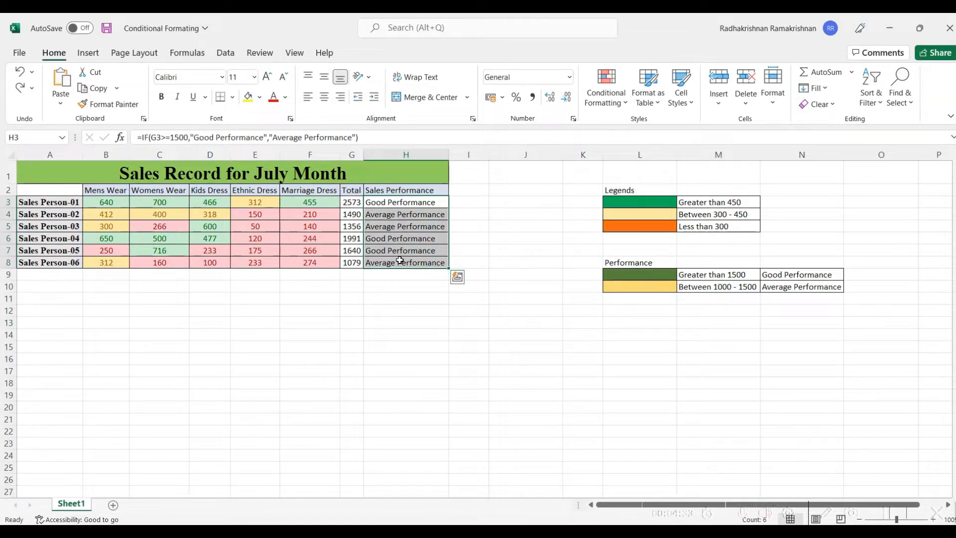
drag(493, 214, 468, 214)
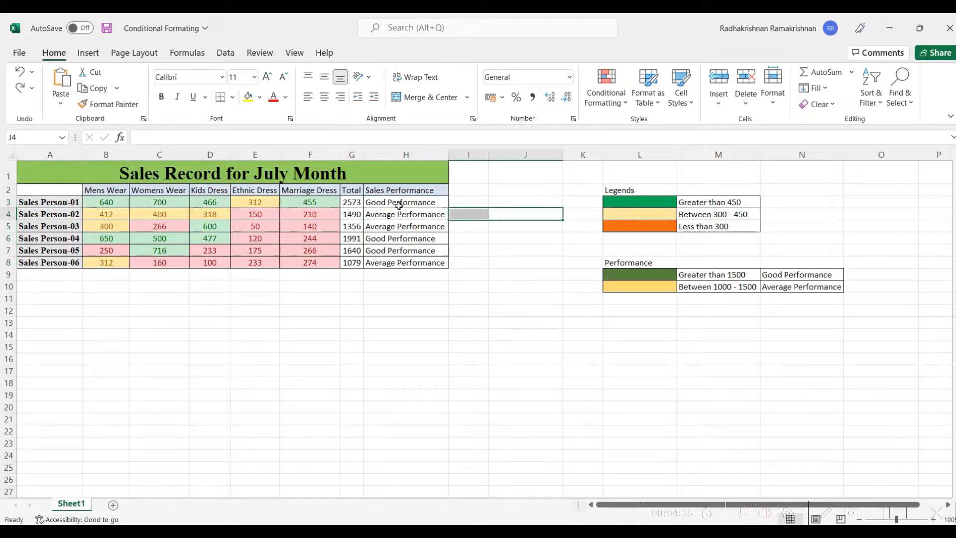
drag(397, 203, 400, 258)
drag(401, 264, 400, 263)
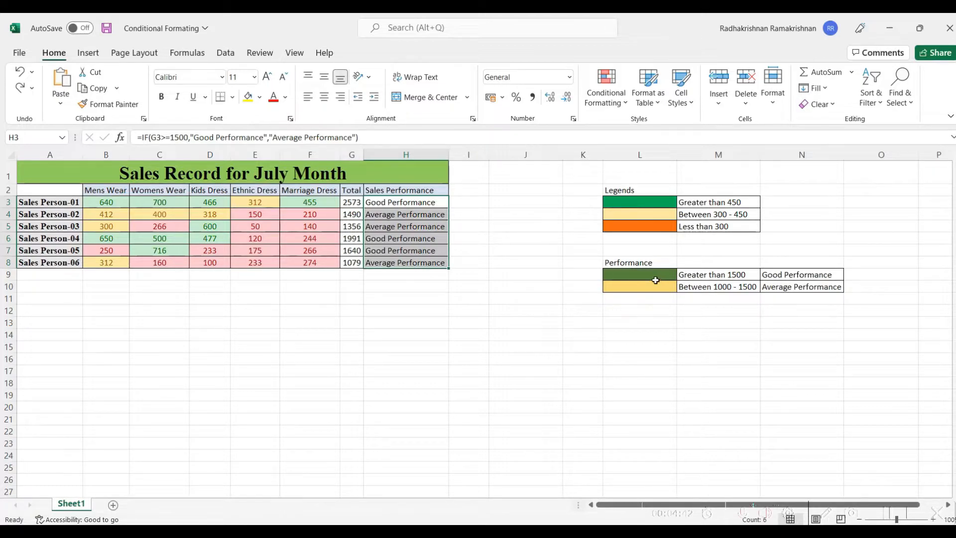
click(612, 103)
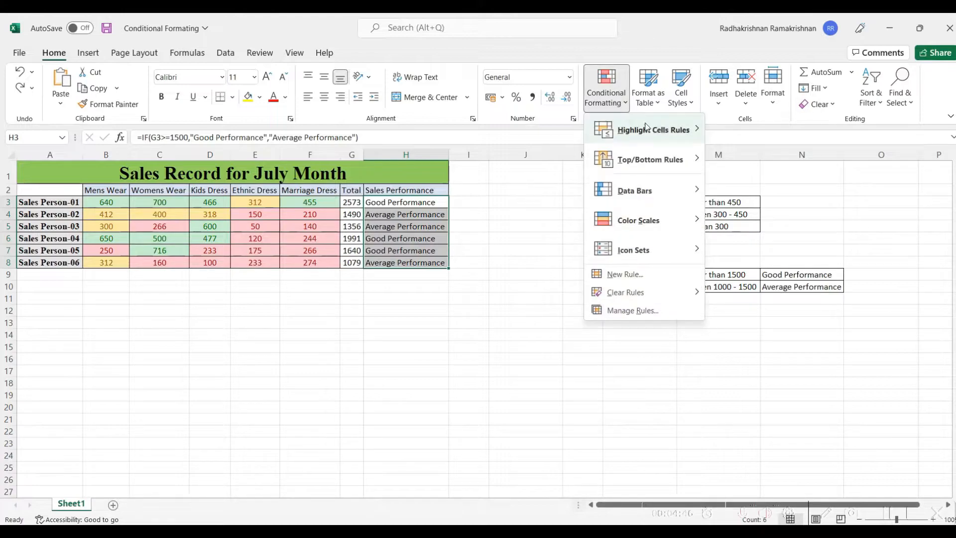
mouse_move(661, 129)
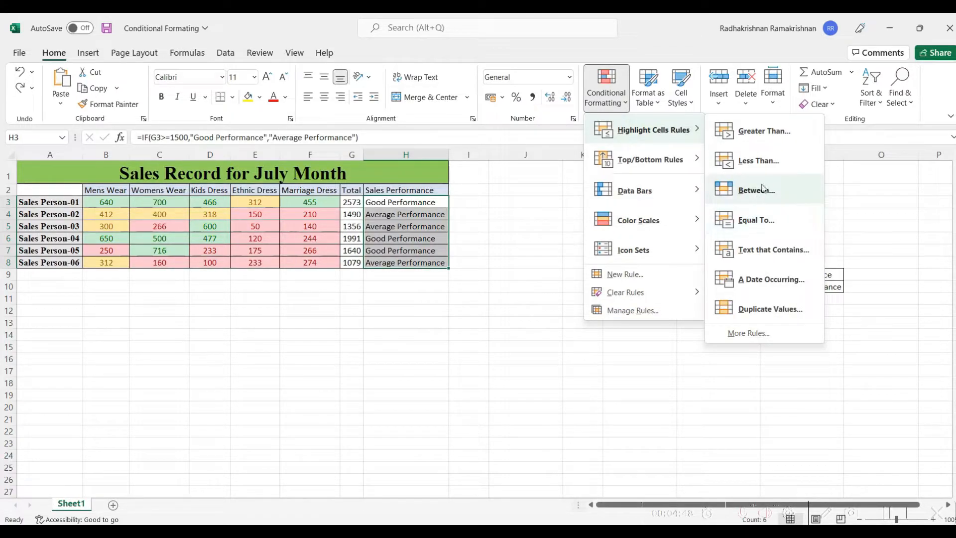
click(764, 254)
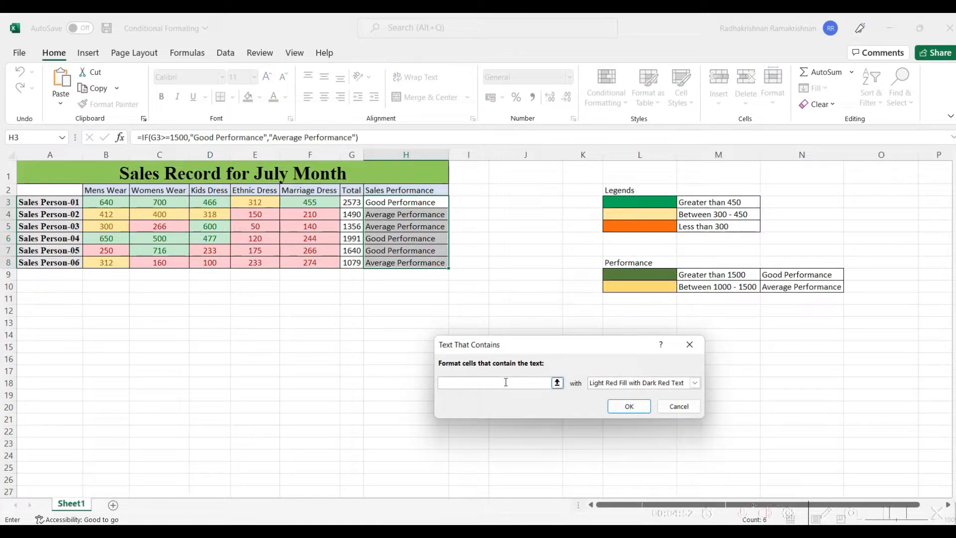
text(Good Performance)
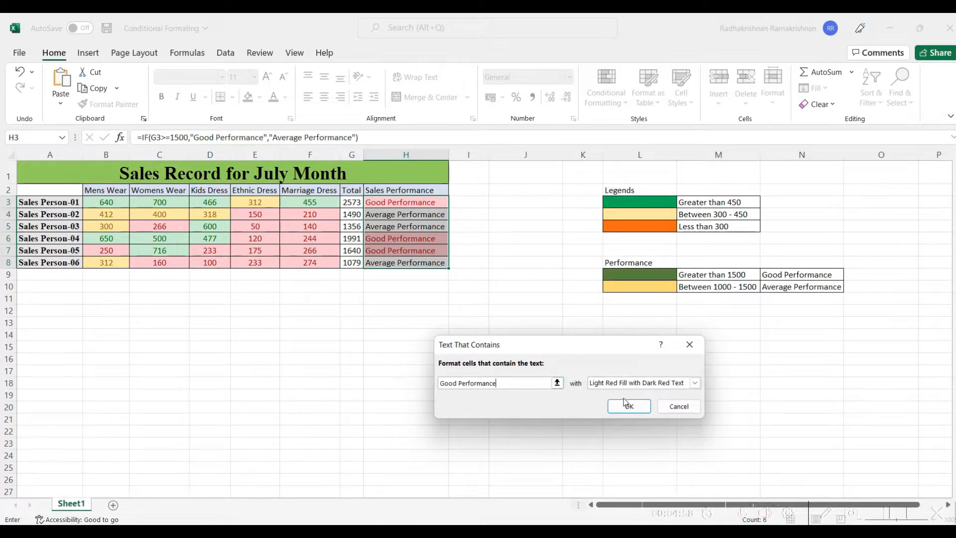
click(694, 382)
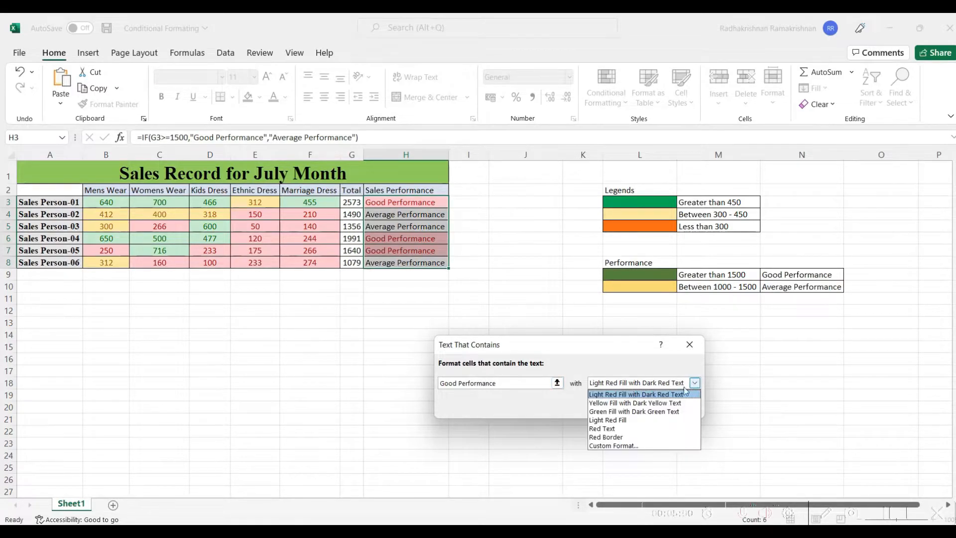
click(642, 411)
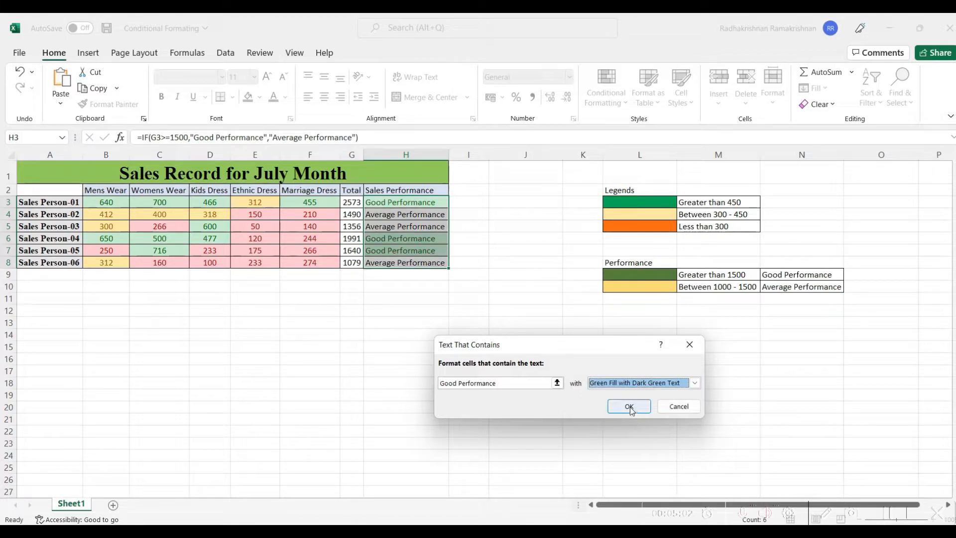
- Switch the Good Performance rule to a custom format with a solid green fill and apply it
click(695, 383)
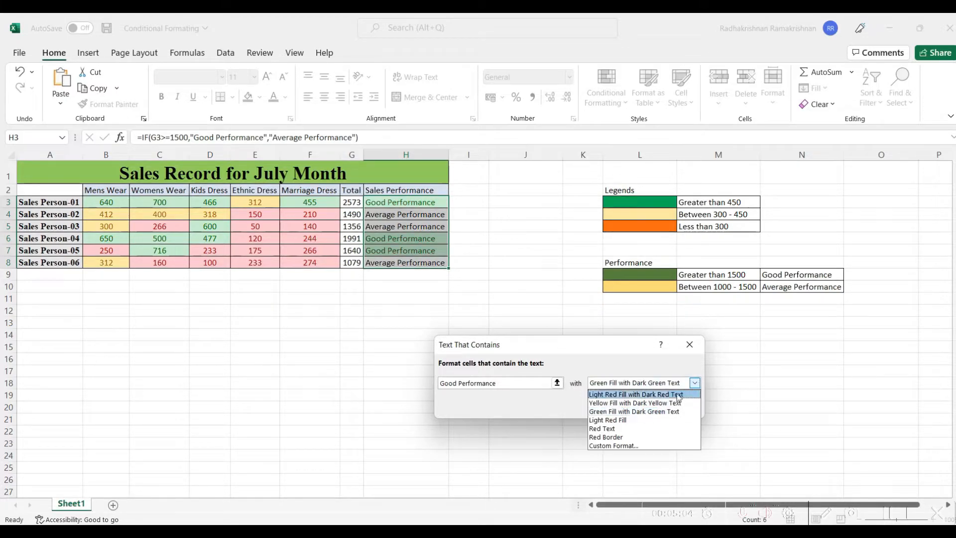
click(621, 444)
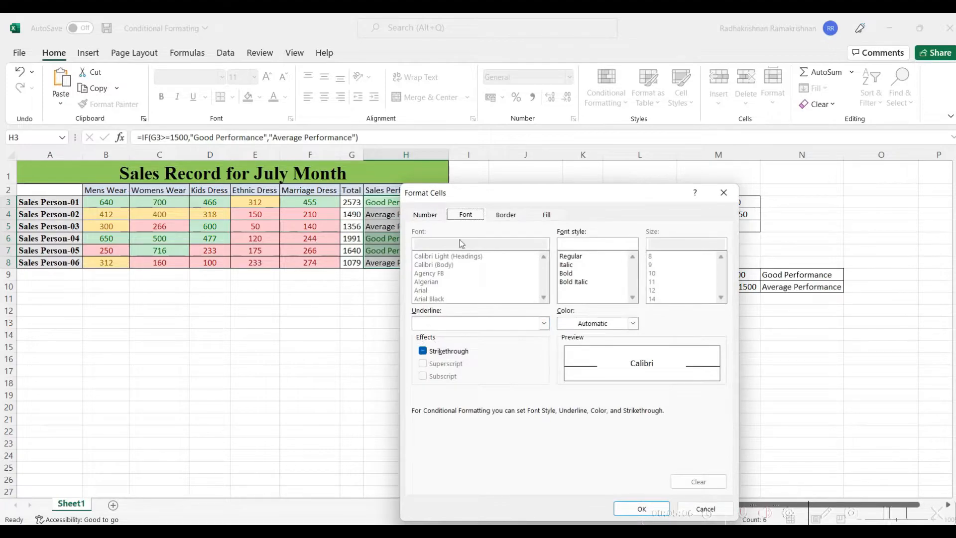
click(546, 214)
click(478, 334)
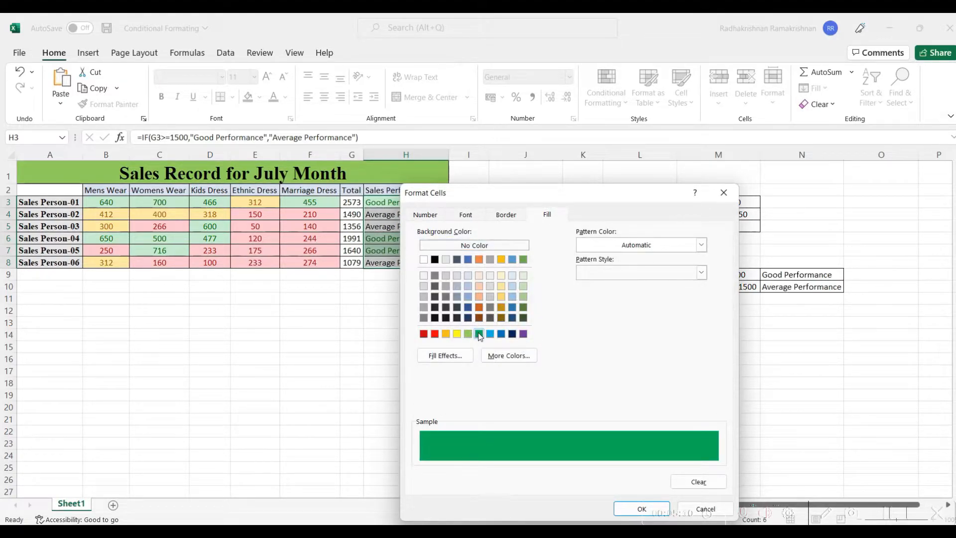
click(634, 509)
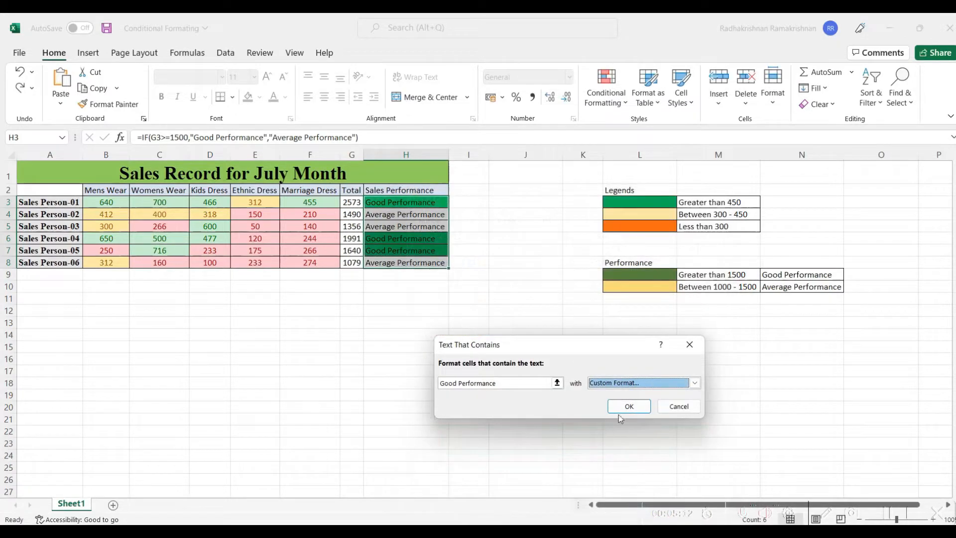
click(625, 406)
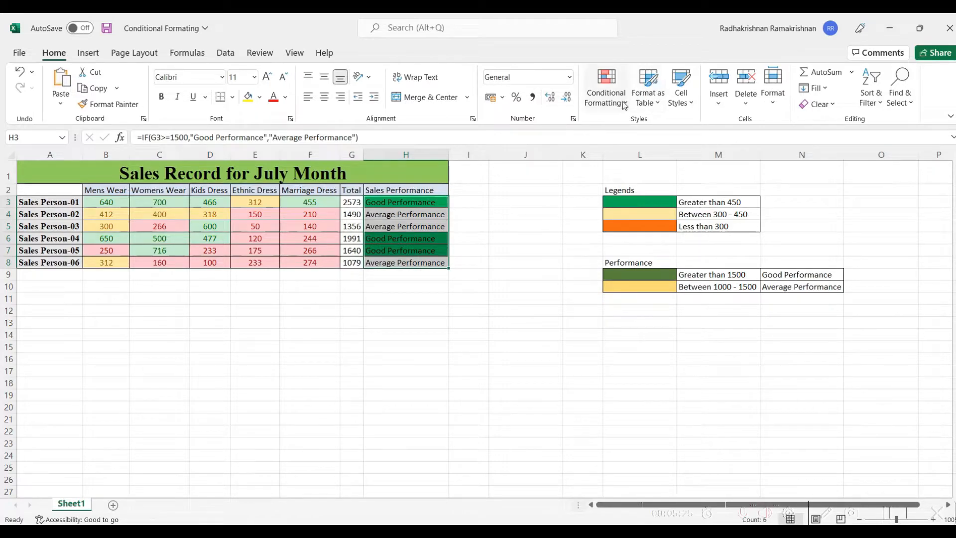
- Highlight cells in H3:H8 containing the text "Average Performance" with Yellow Fill with Dark Yellow Text
click(606, 92)
mouse_move(669, 130)
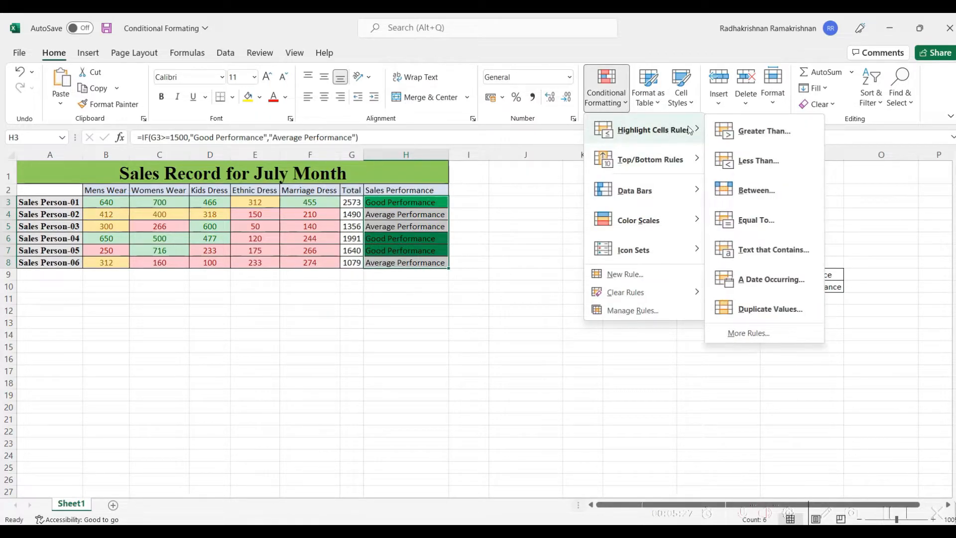
click(762, 250)
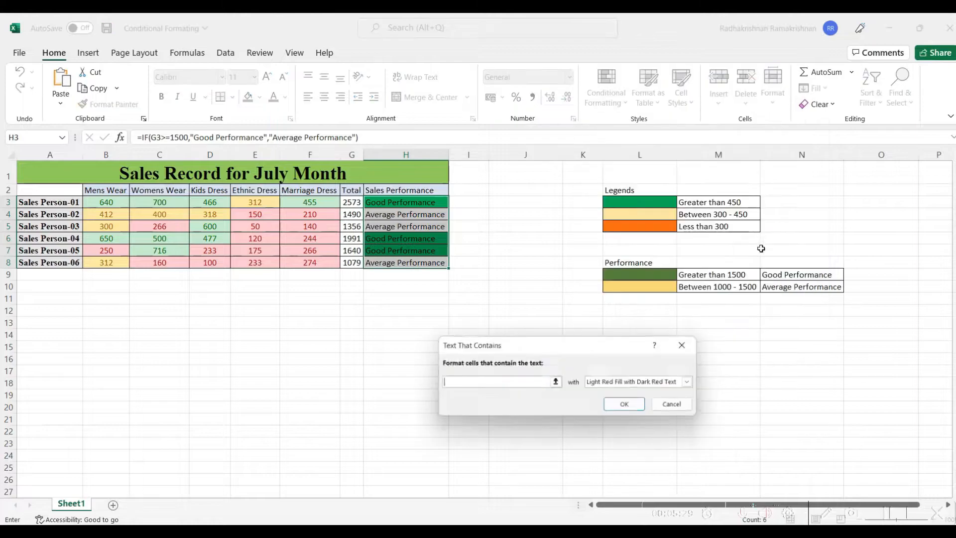
text(Average Performance)
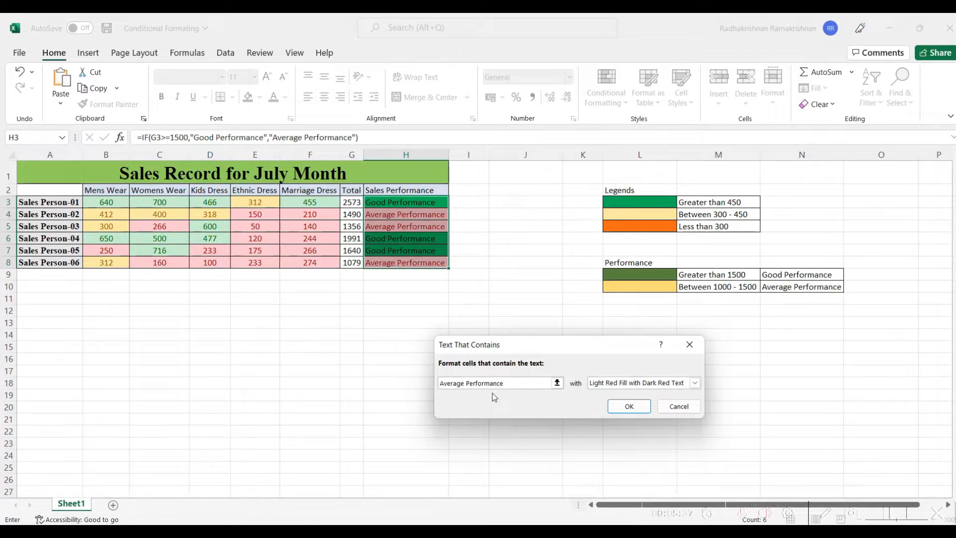
click(694, 383)
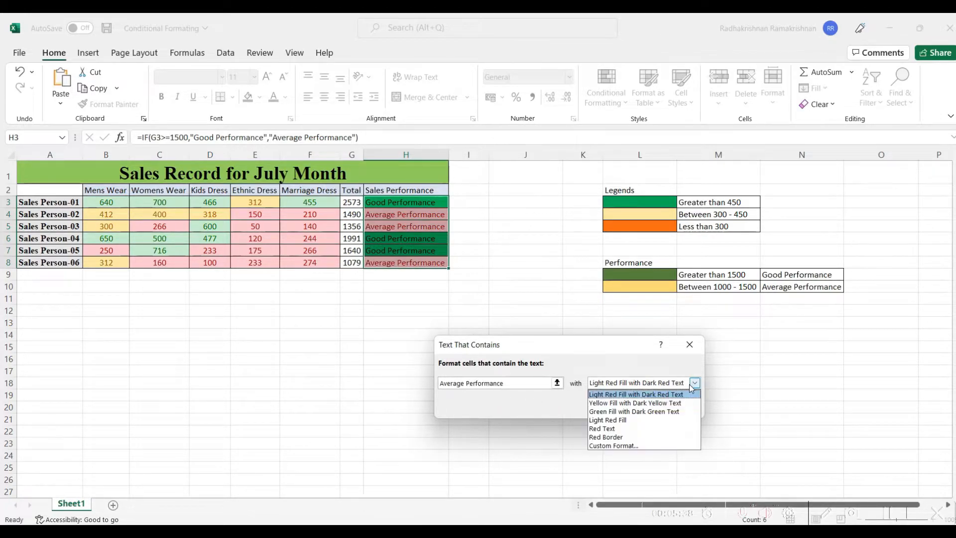
click(647, 402)
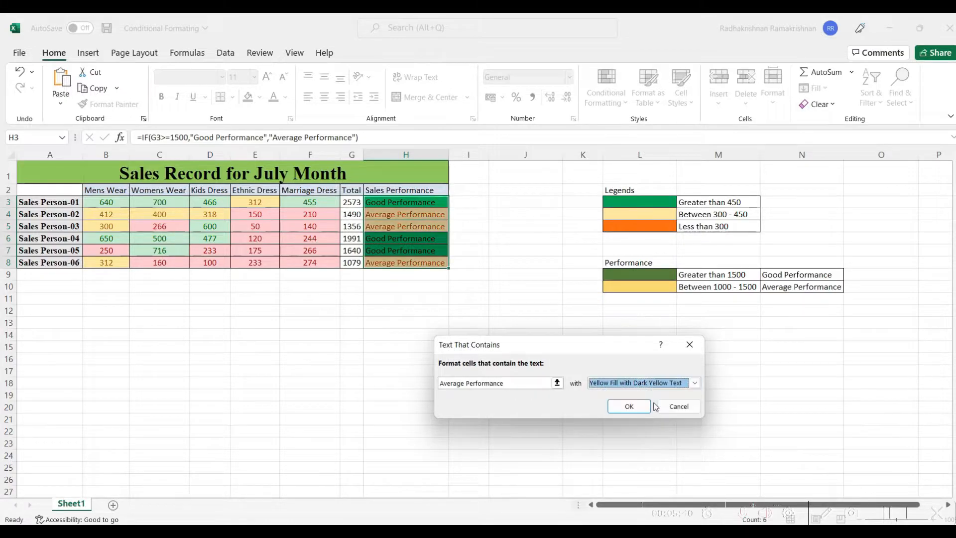
click(628, 406)
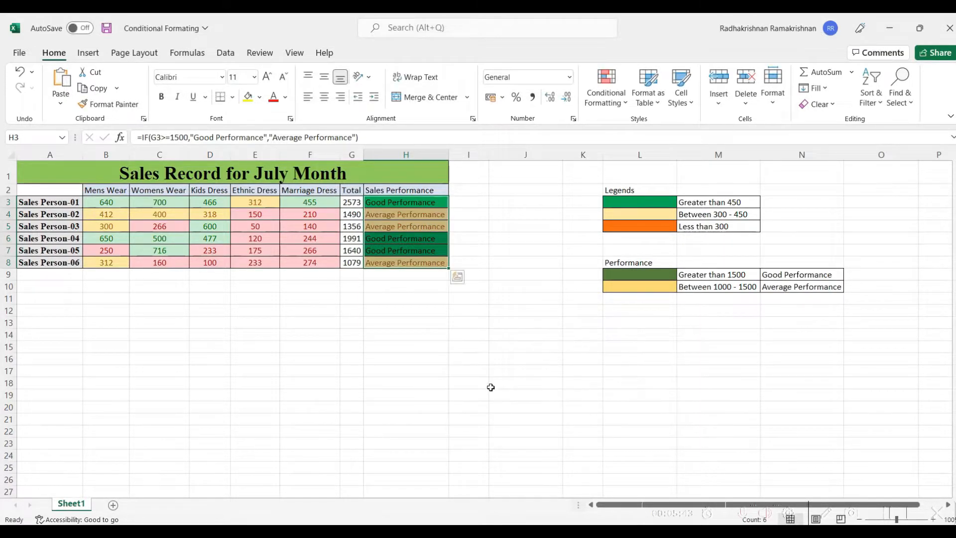
click(490, 385)
click(394, 223)
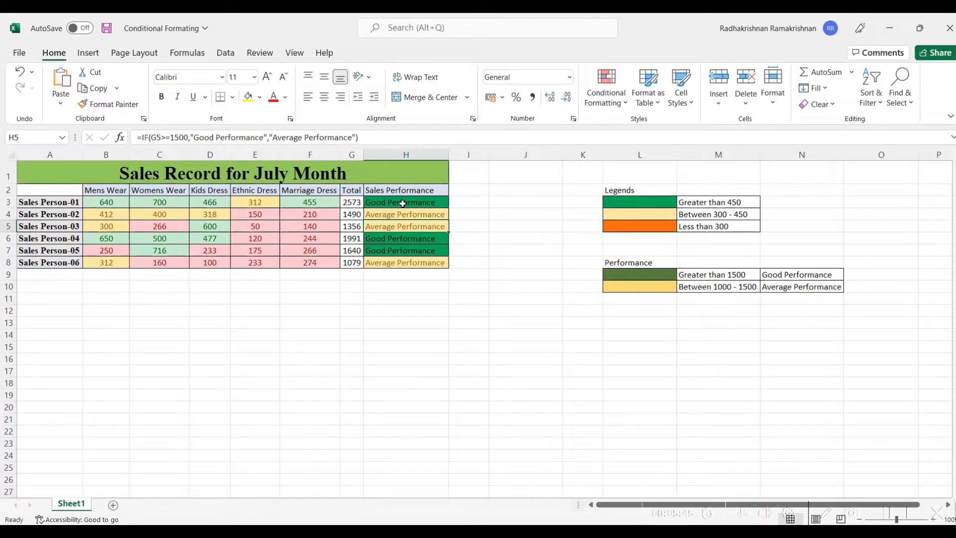
drag(406, 198, 405, 264)
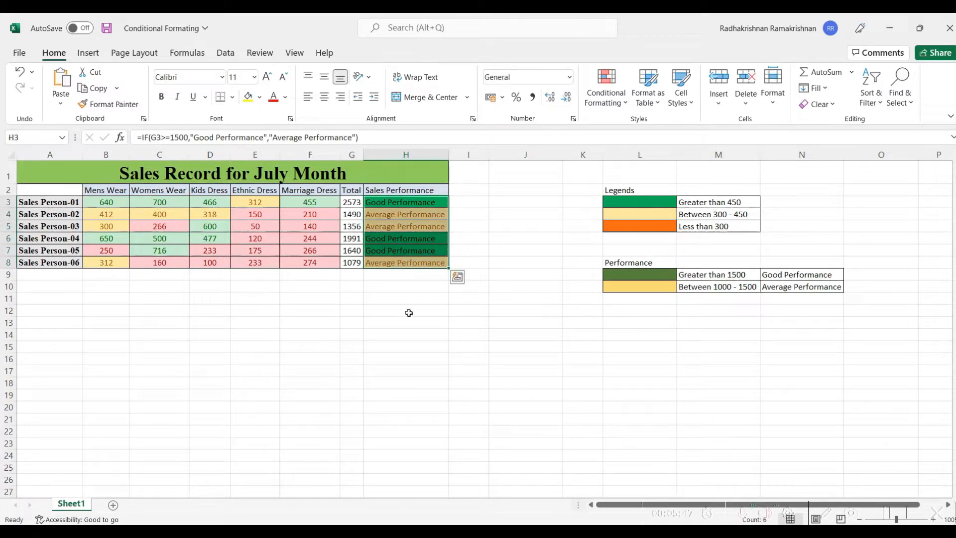
click(405, 334)
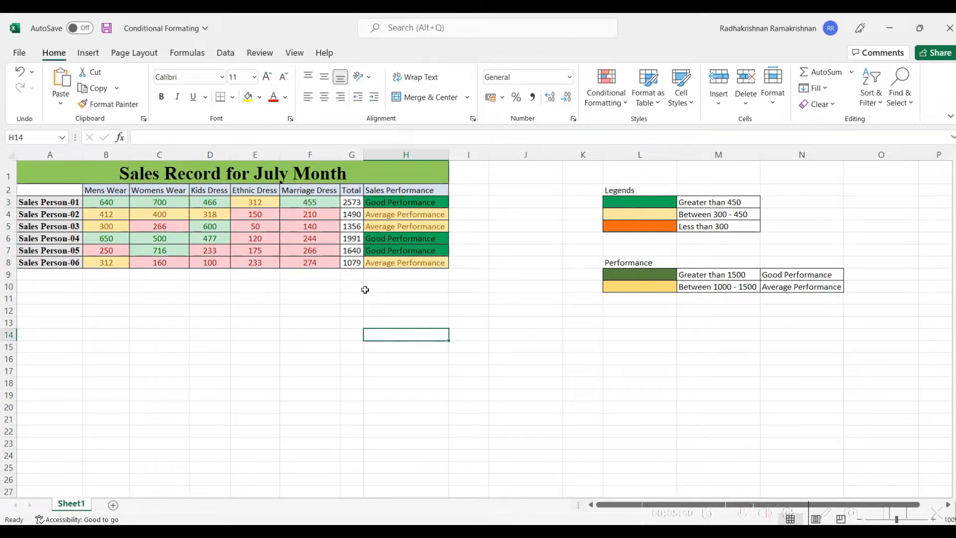
- Apply purple gradient data bars to the sales totals in G3:G8
drag(351, 202, 351, 264)
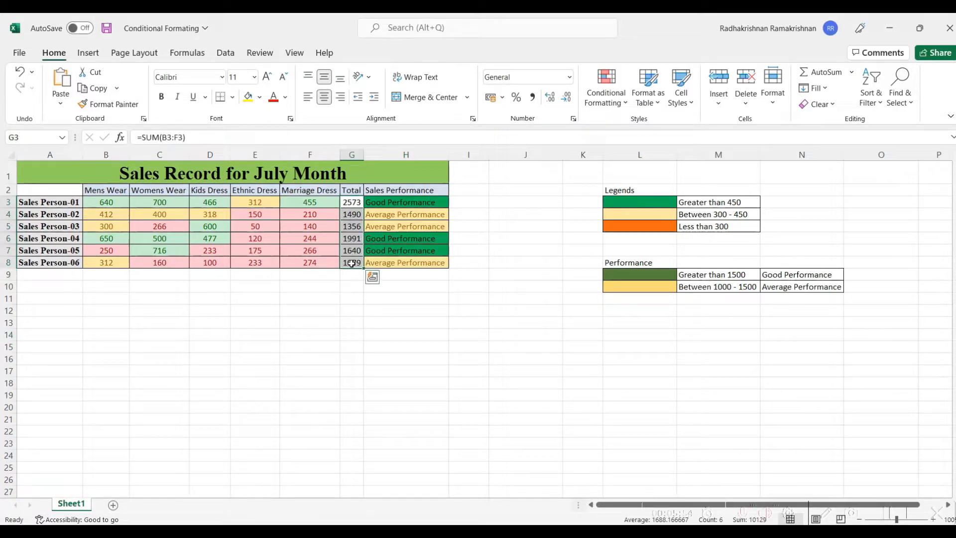
click(373, 193)
drag(351, 202, 350, 262)
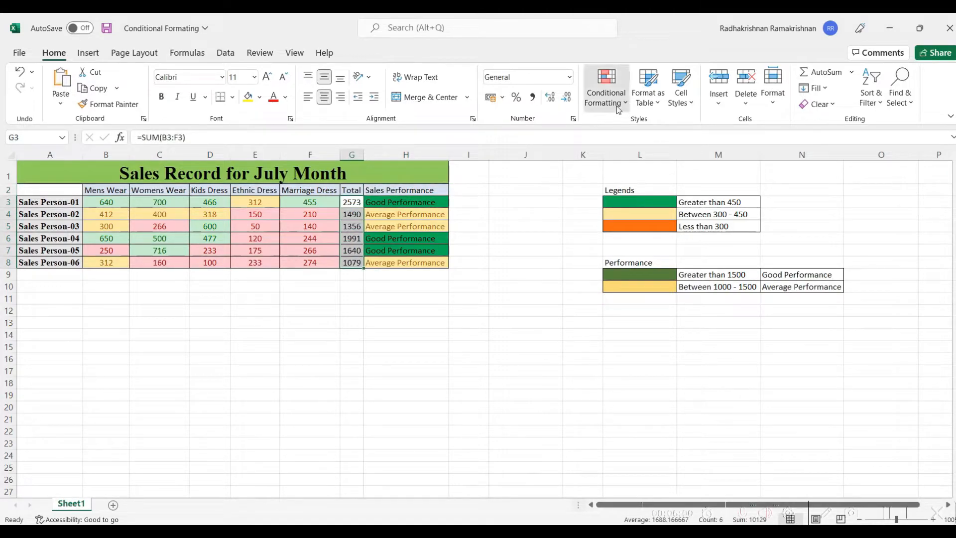
click(620, 107)
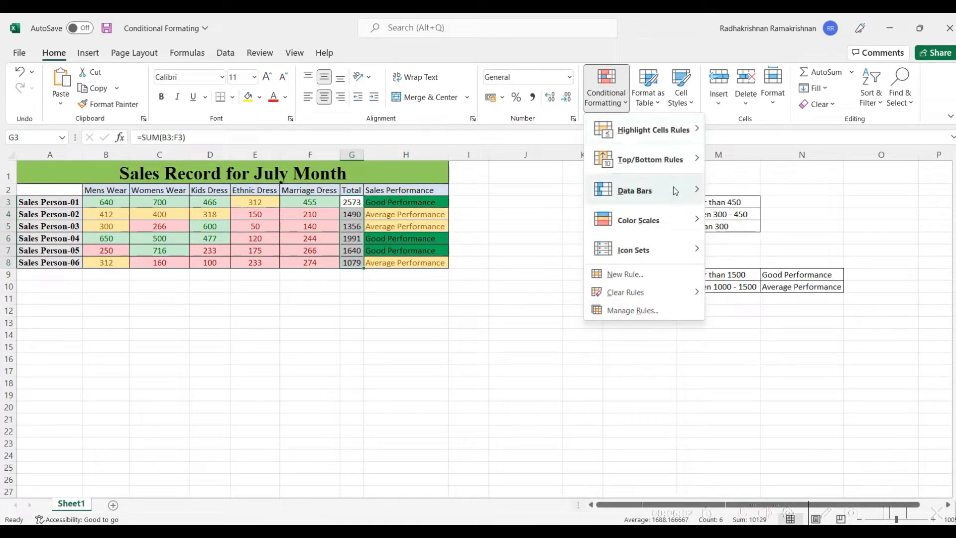
mouse_move(672, 188)
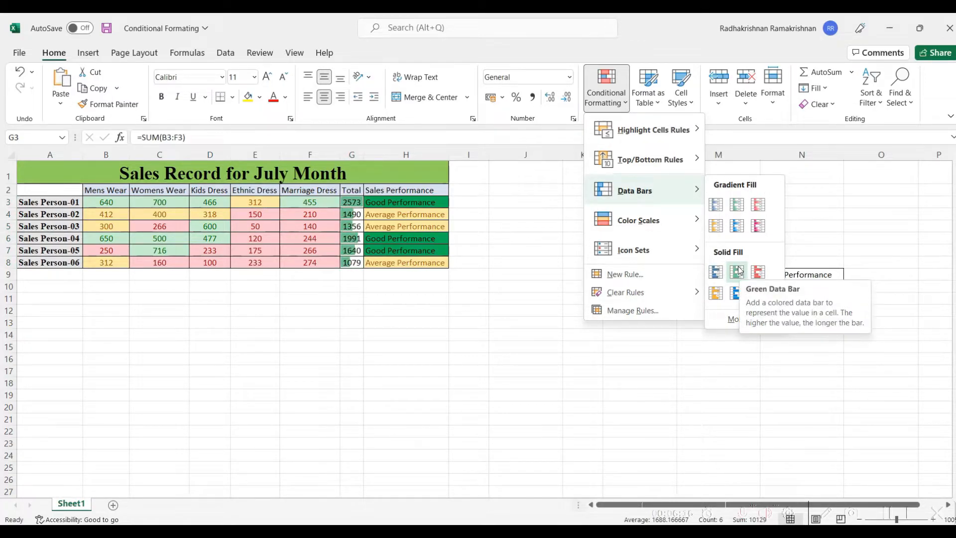
click(759, 226)
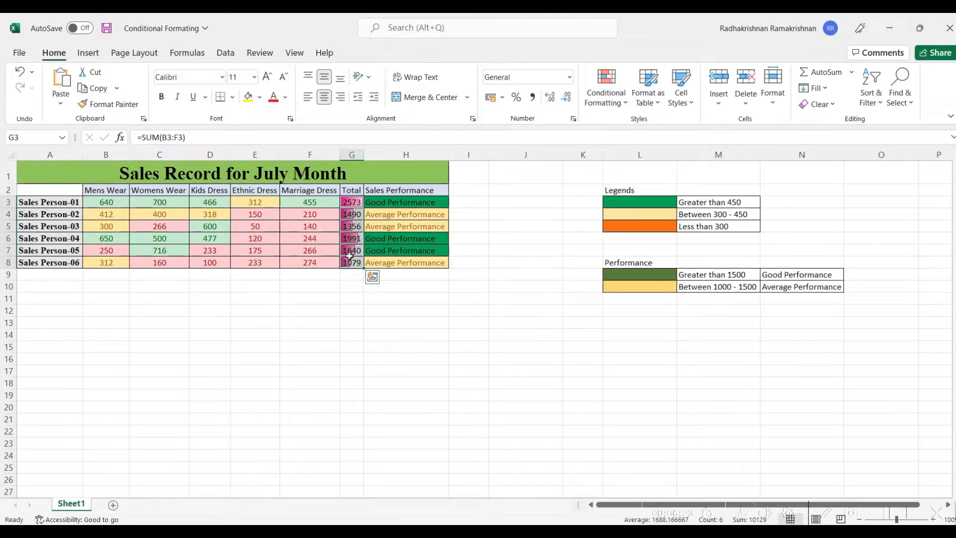
click(350, 289)
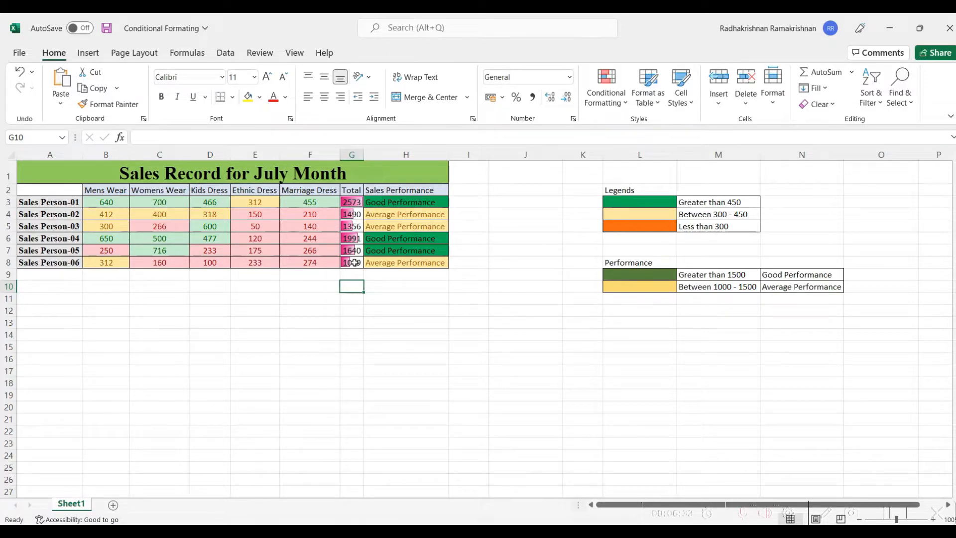
- Change the data bars on the totals in G3:G8 to the green gradient fill
drag(352, 202, 351, 262)
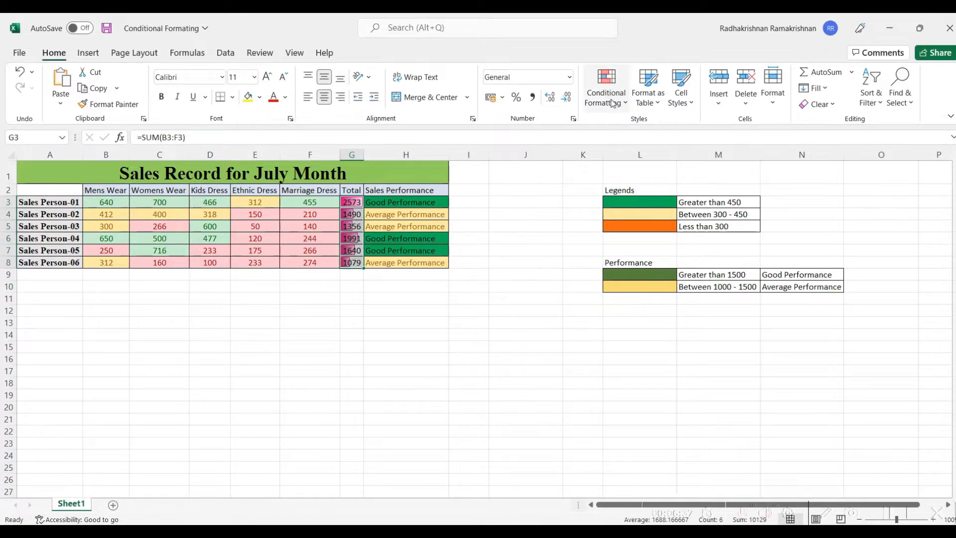
click(613, 99)
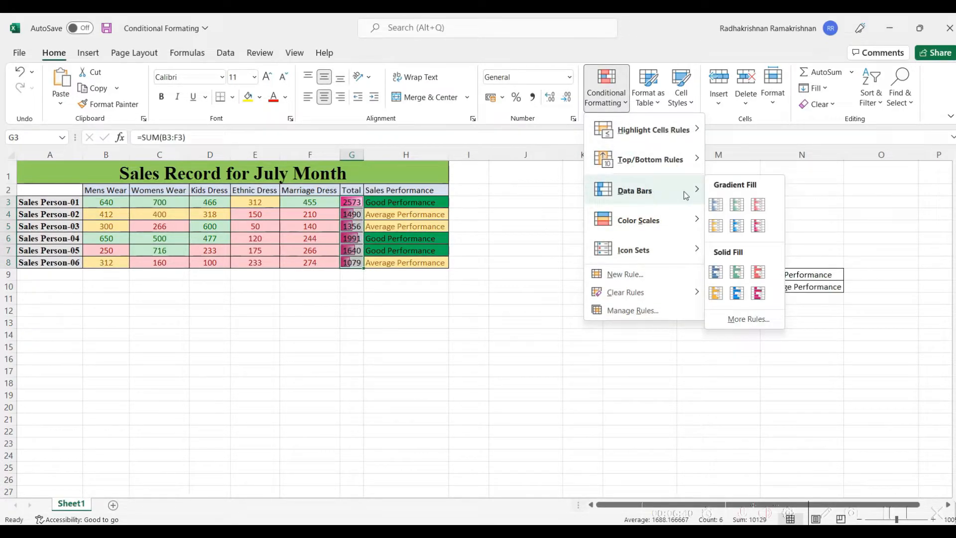
click(741, 205)
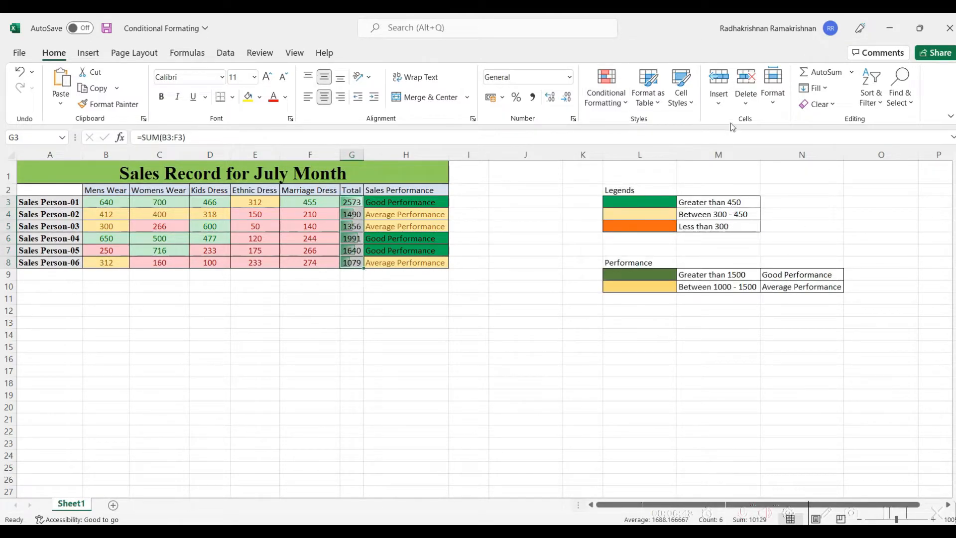
click(605, 85)
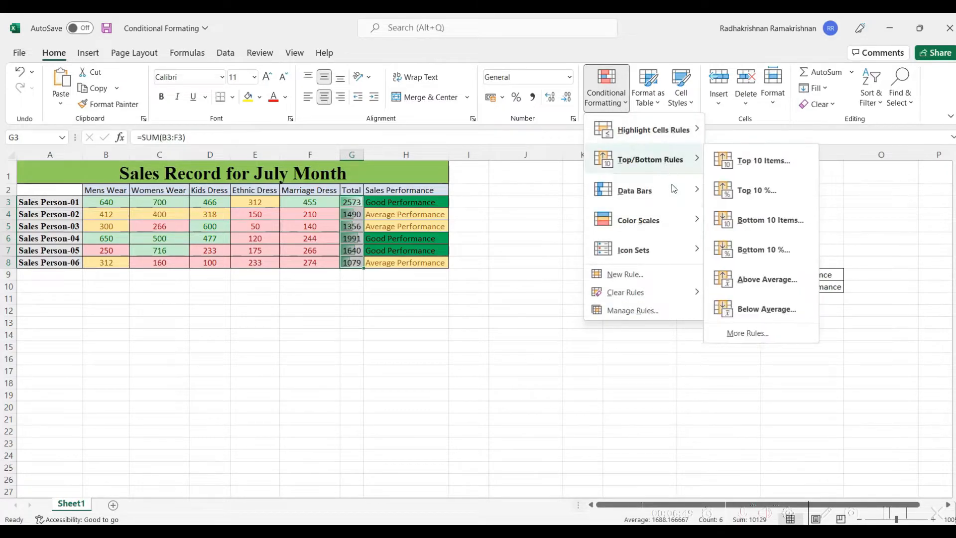
click(121, 238)
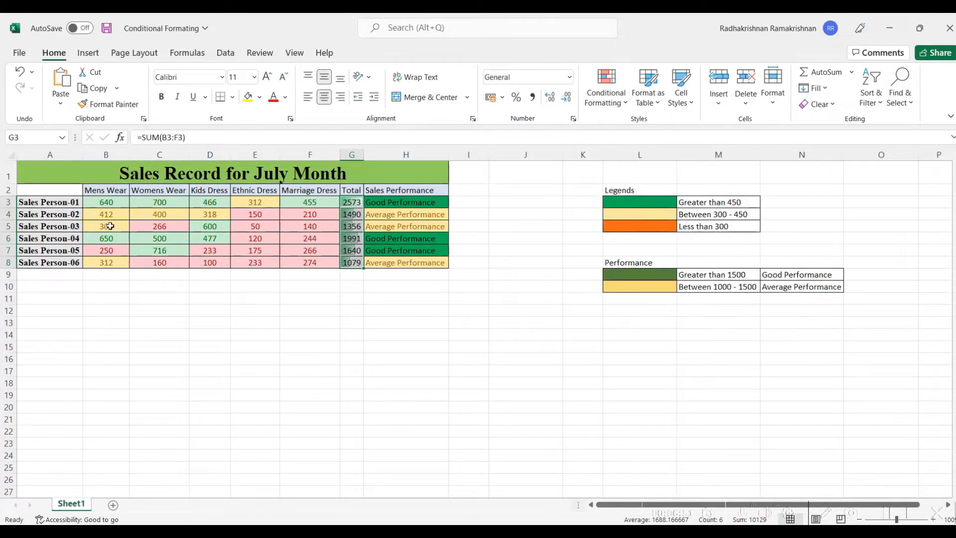
- Apply the coloured three-arrow directional icon set to the sales figures in B3:F8
drag(111, 203, 304, 262)
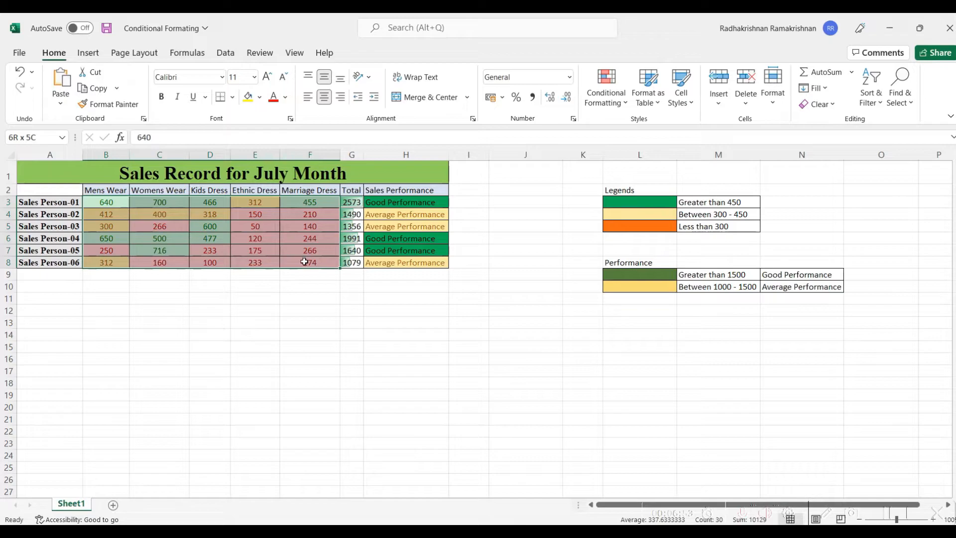
click(627, 102)
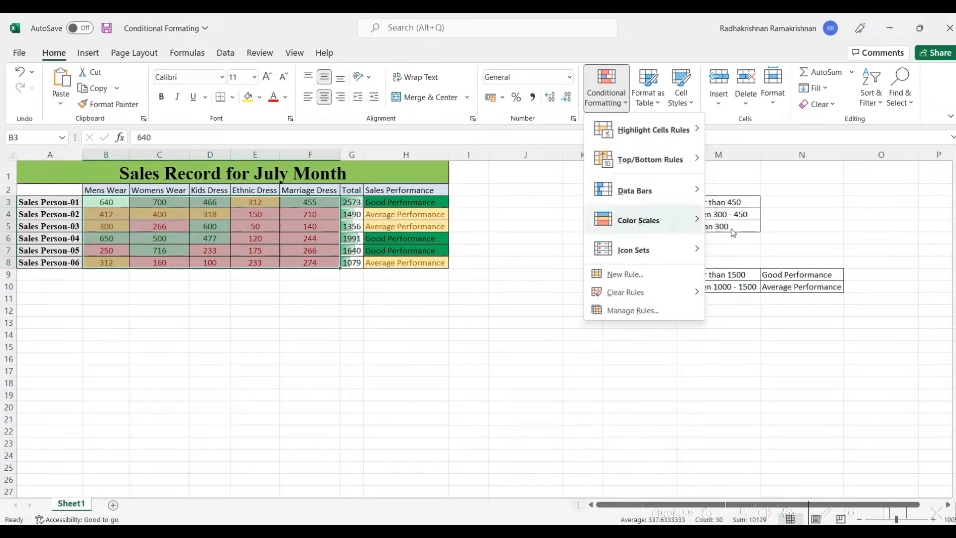
mouse_move(683, 218)
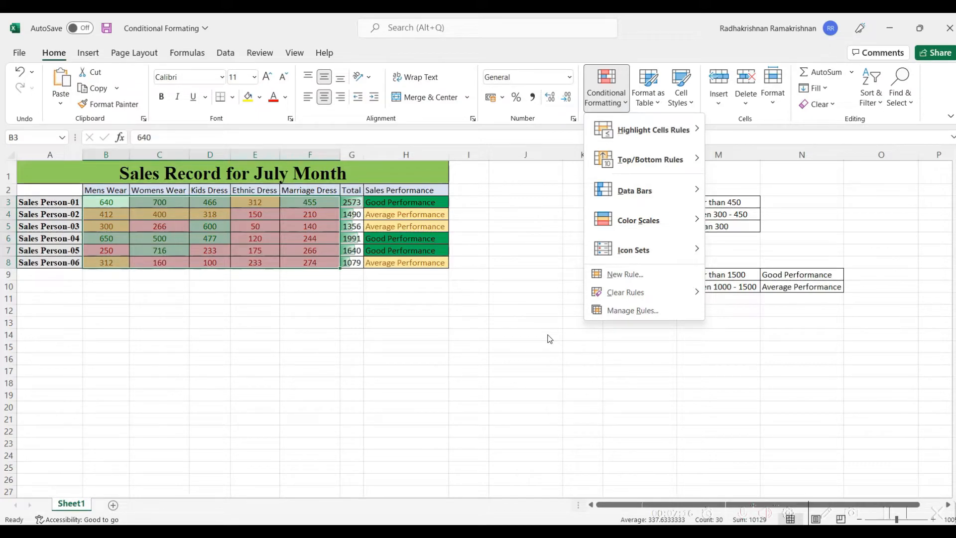
mouse_move(672, 255)
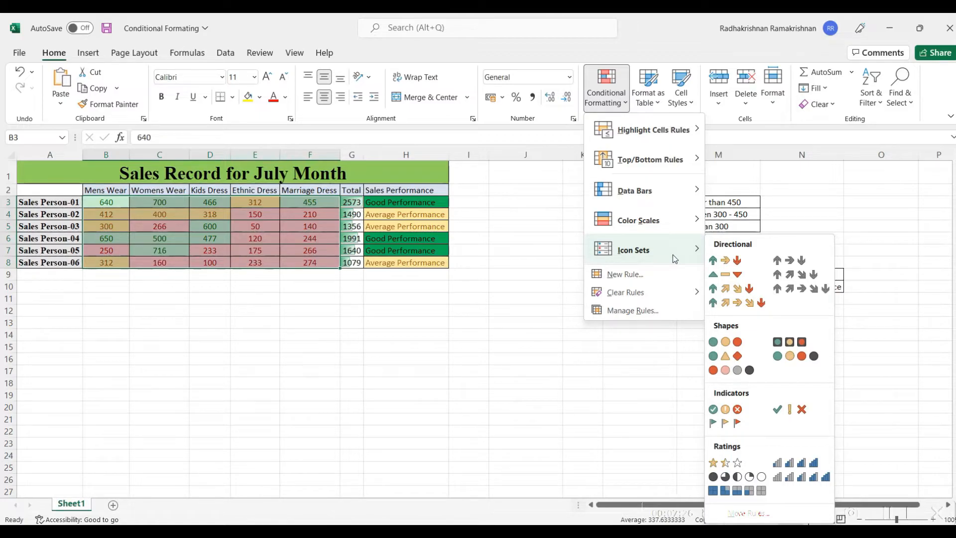
click(724, 261)
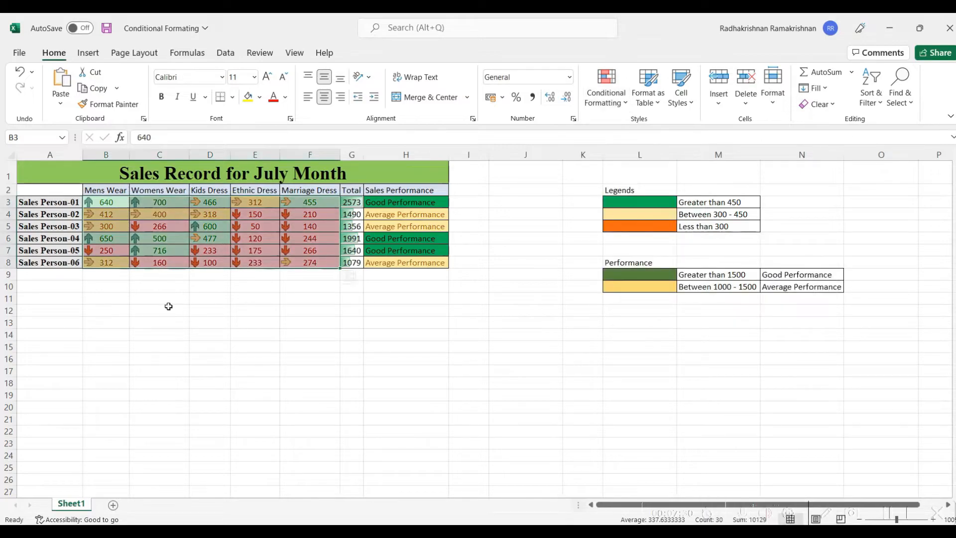
- Examine the arrow icons beside high, middle and low sales figures across the table
click(158, 240)
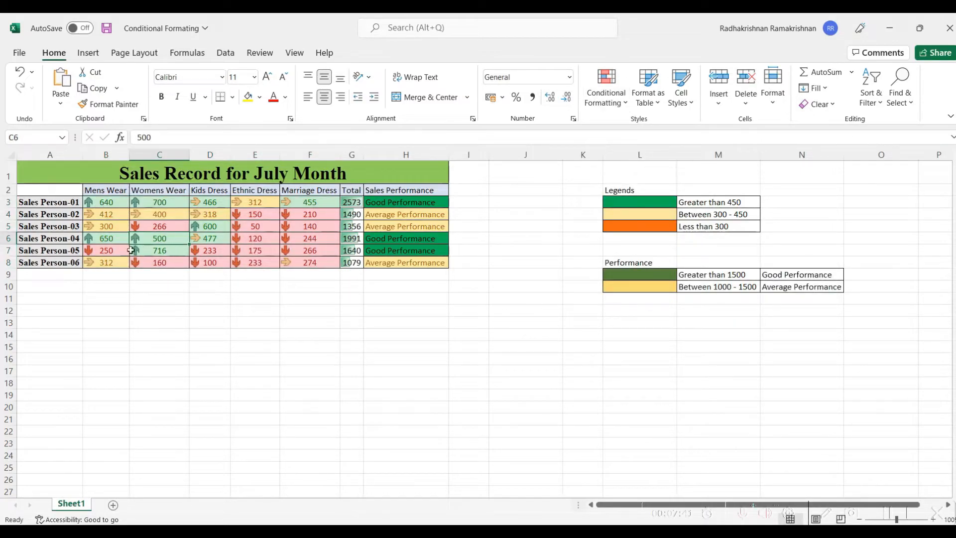
drag(115, 239, 167, 251)
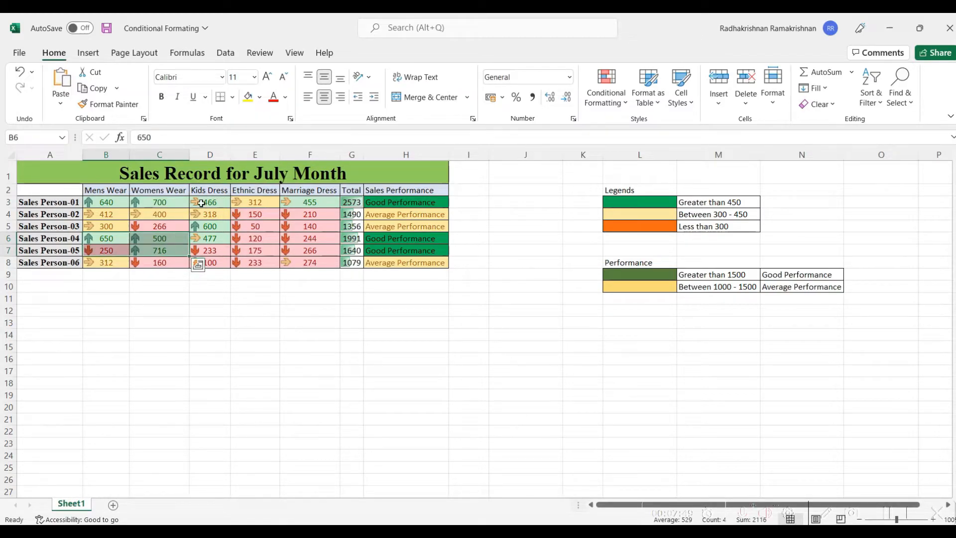
click(222, 203)
drag(222, 203, 295, 203)
click(263, 237)
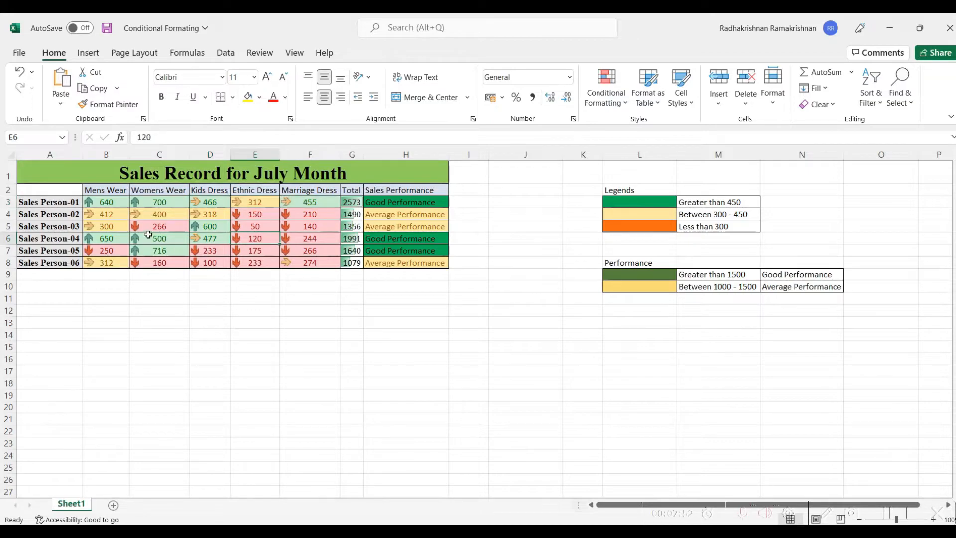
click(113, 248)
click(155, 229)
click(254, 262)
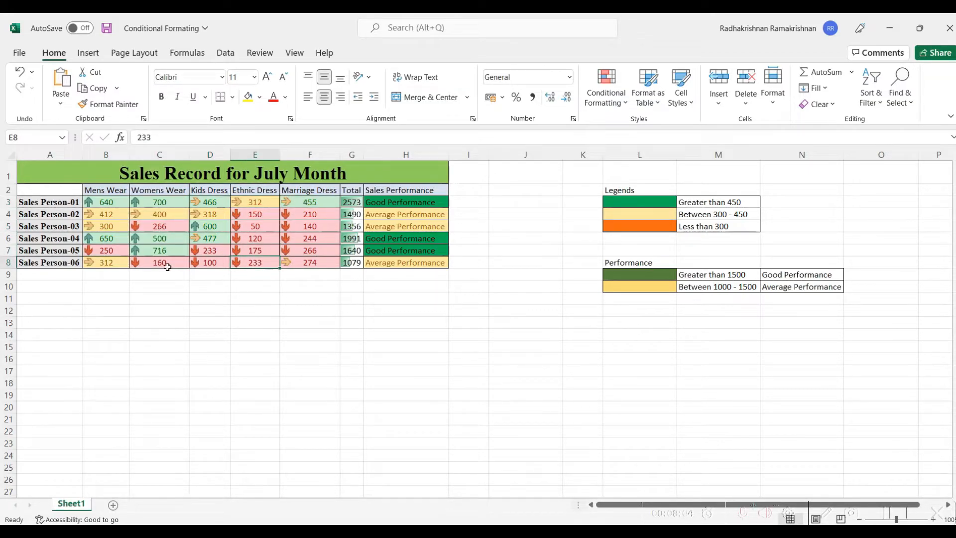
- Switch the icons in B3:F8 to the rimmed three-traffic-light set
drag(100, 202, 304, 262)
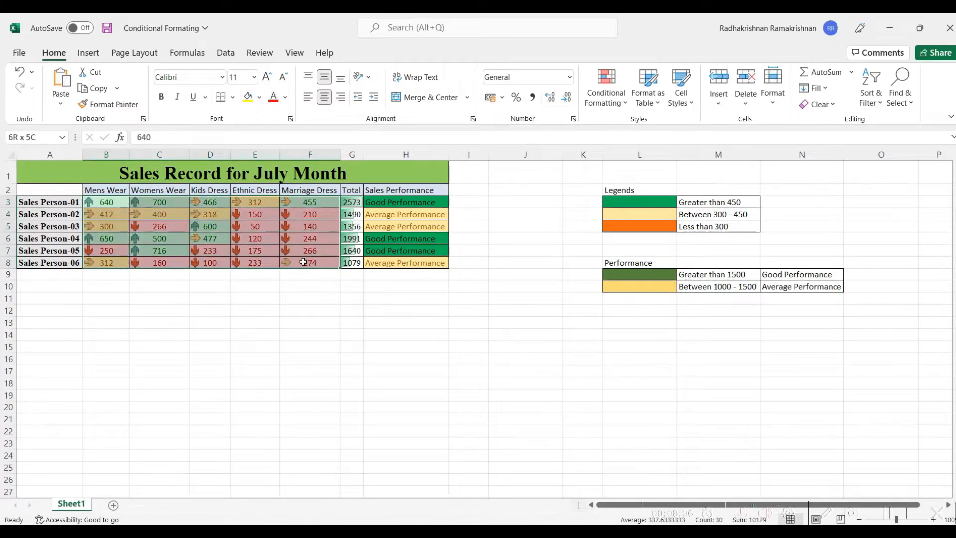
click(625, 105)
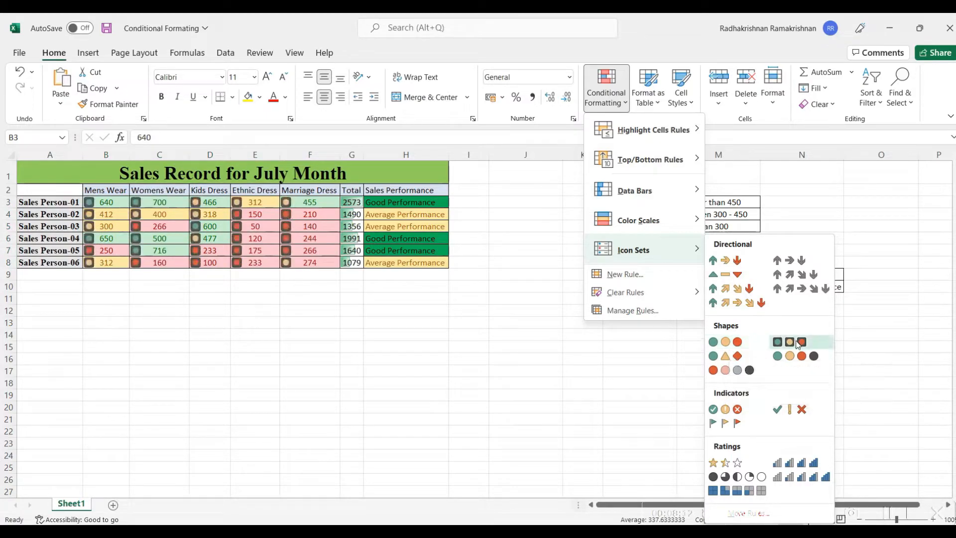
click(796, 342)
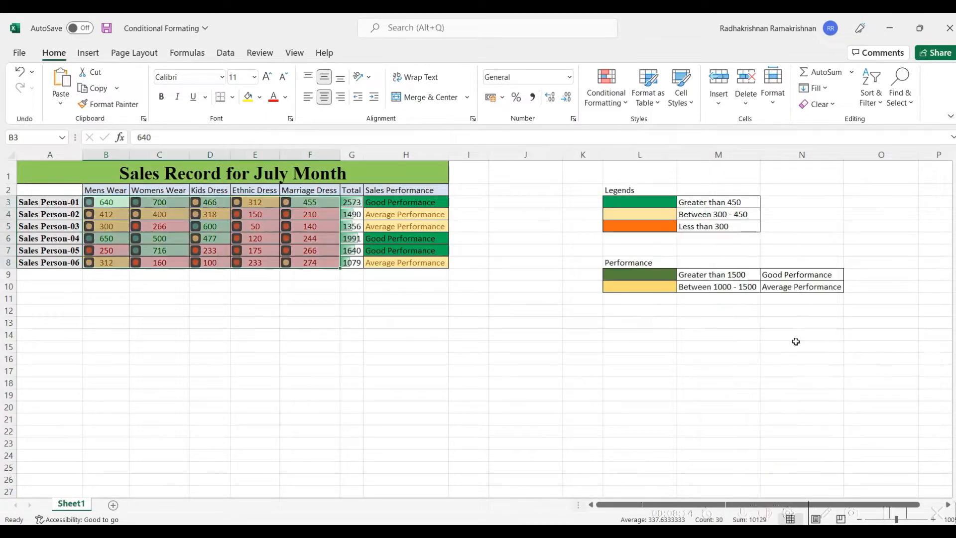
- Switch the icons in B3:F8 to the circled tick, exclamation mark and cross indicator set
click(623, 105)
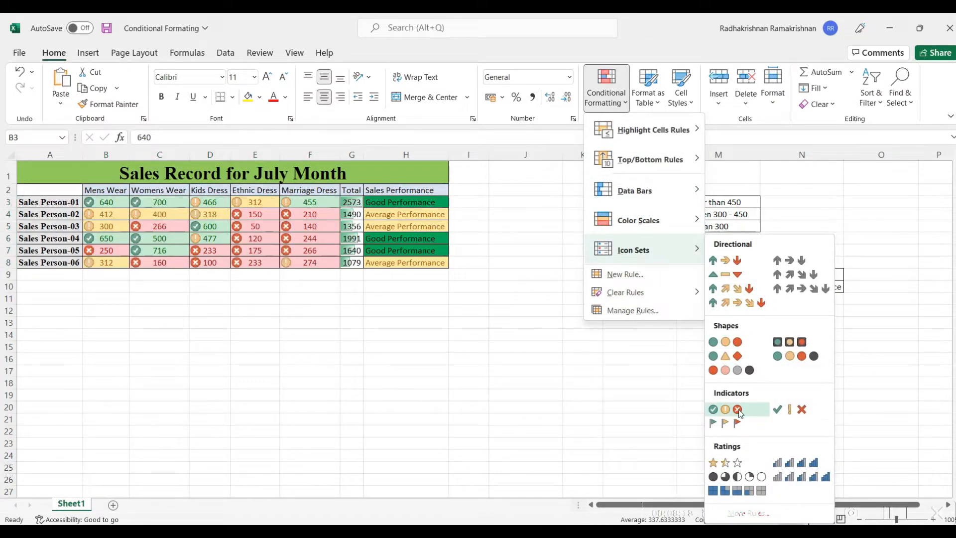
click(737, 410)
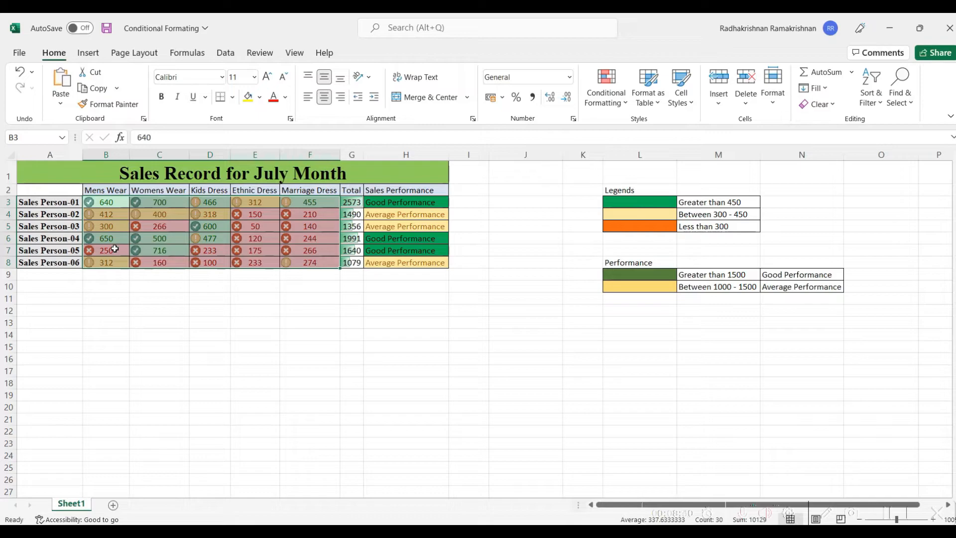
click(621, 102)
mouse_move(669, 252)
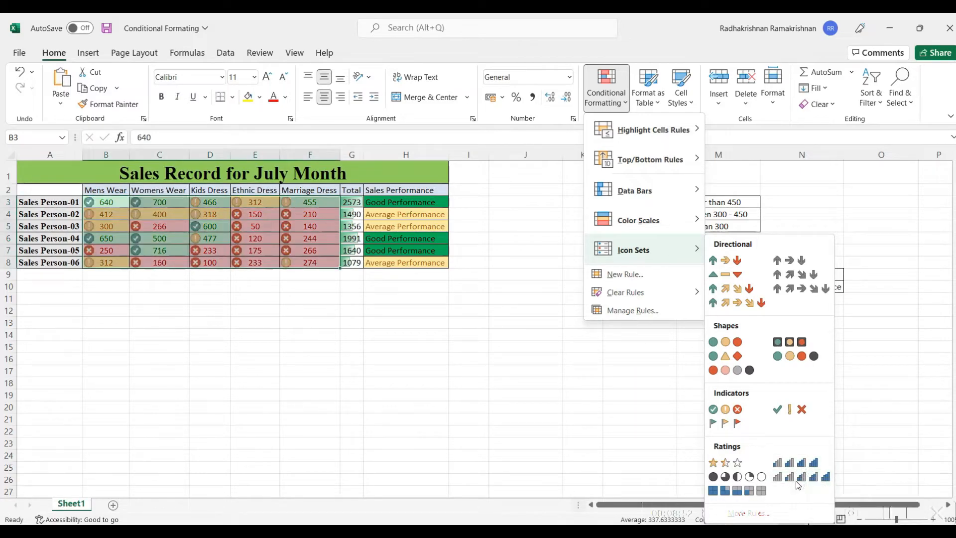
click(737, 408)
- Add a signal-bar rating icon set to the totals in G3:G8 and widen column G to fit the numbers
drag(352, 202, 351, 264)
click(606, 90)
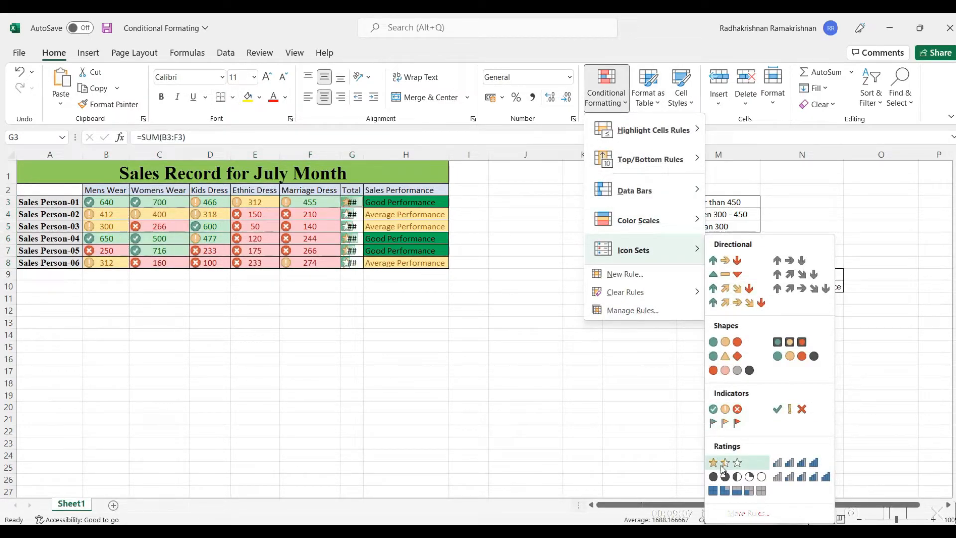
click(799, 470)
click(414, 298)
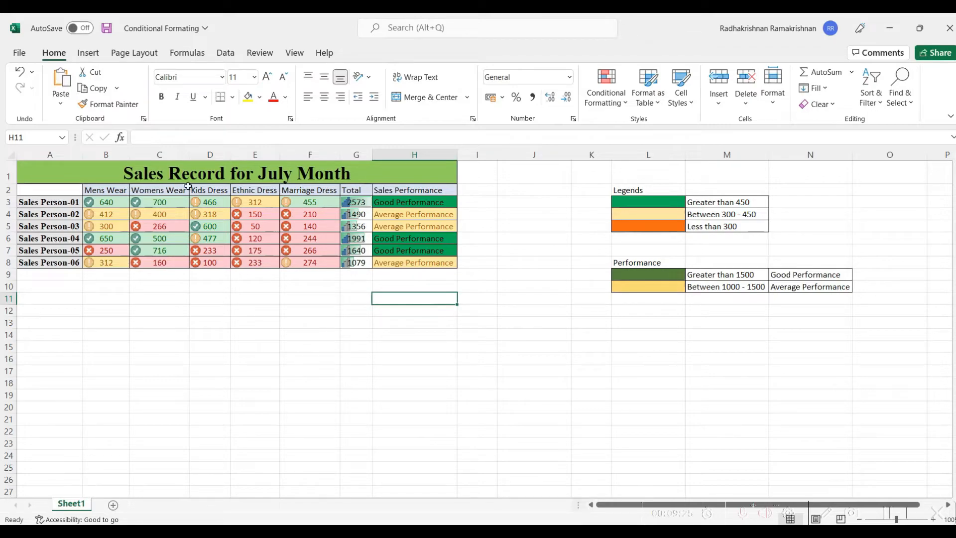
click(255, 323)
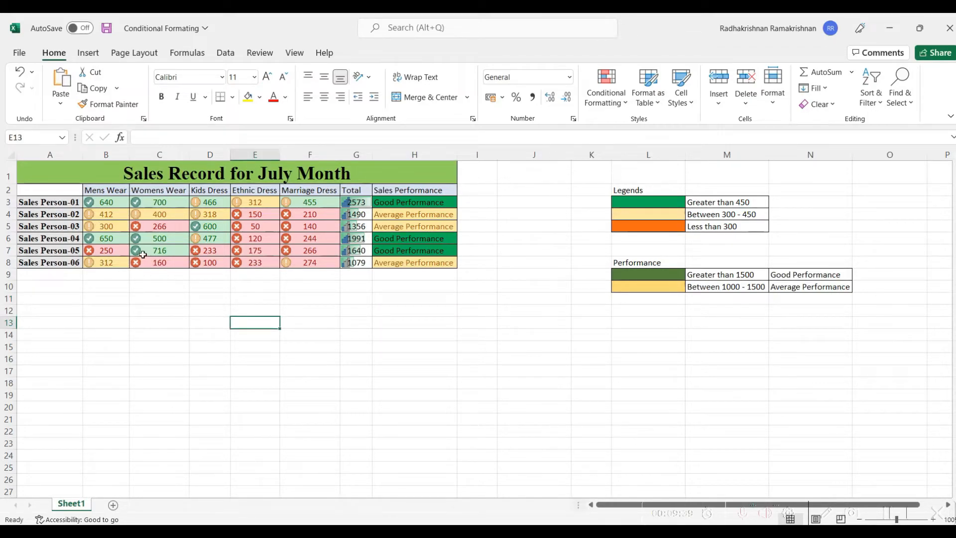
- Test the icons by setting Sales Person-04's Womens Wear figure in C6 to 150, and undo the change
click(155, 241)
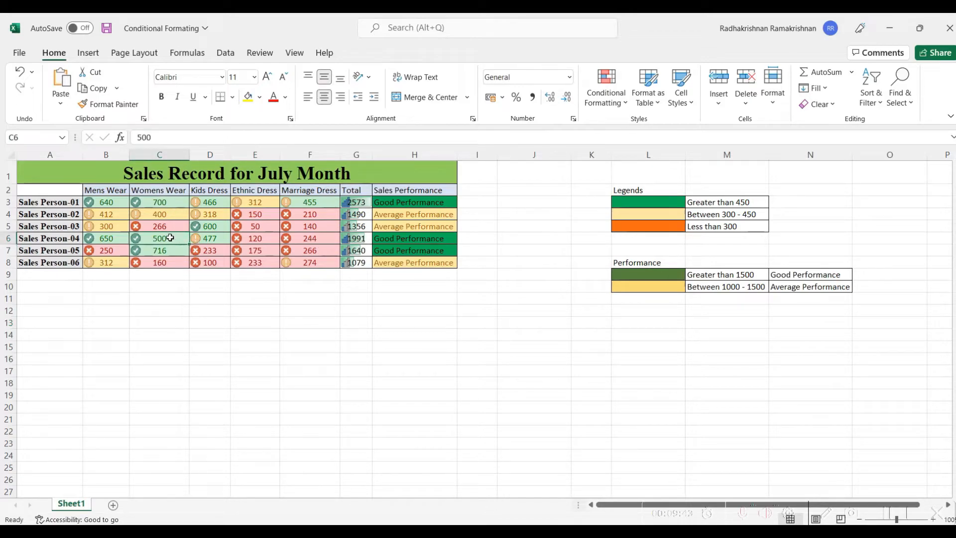
text(150)
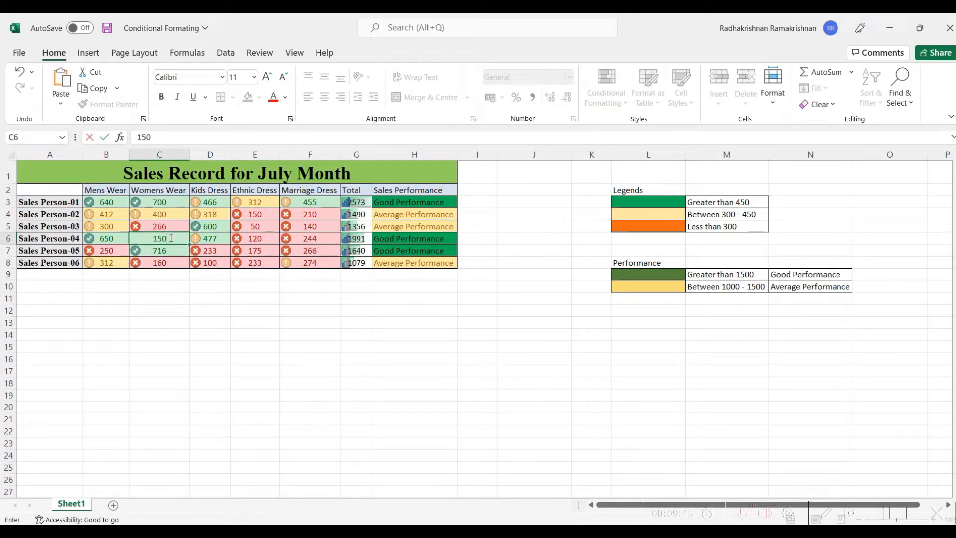
key(Return)
click(169, 239)
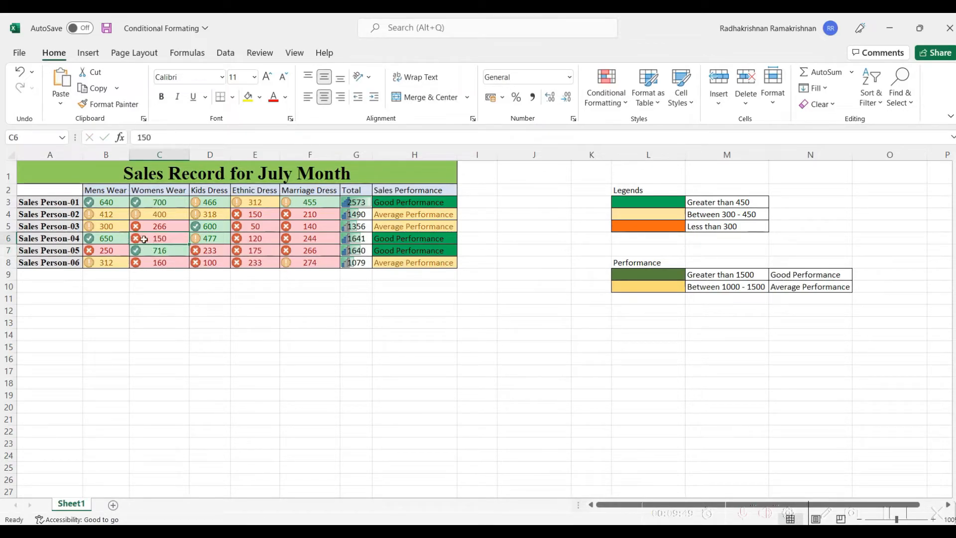
key(ctrl+z)
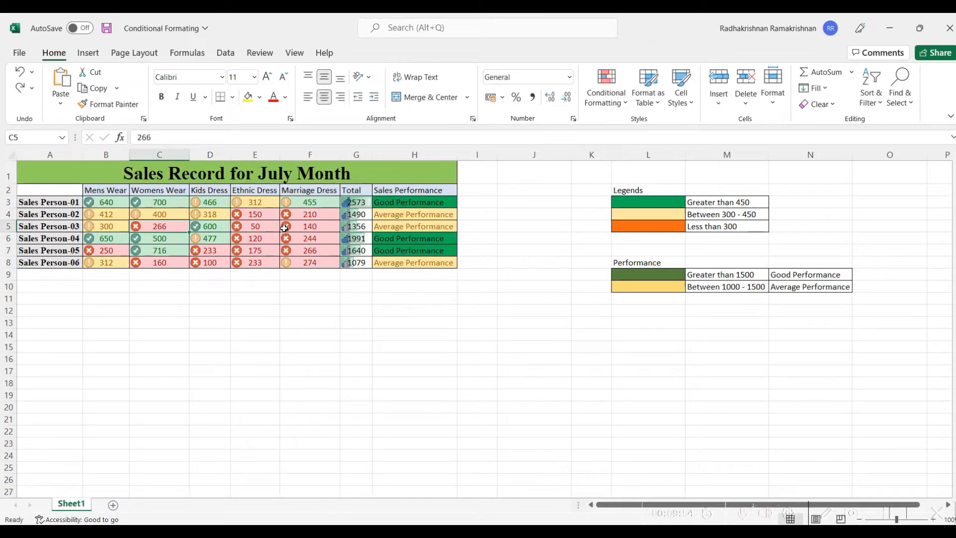
- Set Sales Person-03's Womens Wear figure in C5 to 600
text(600)
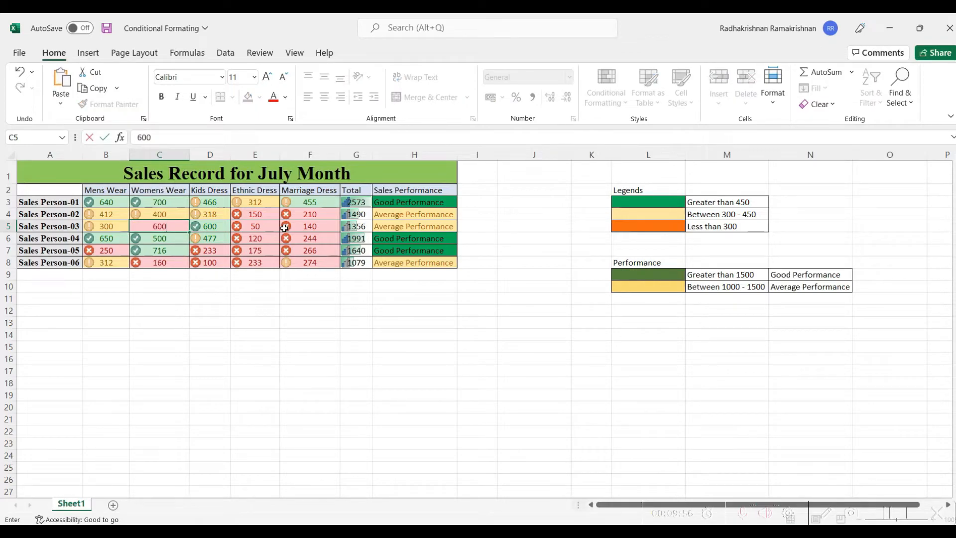
key(Return)
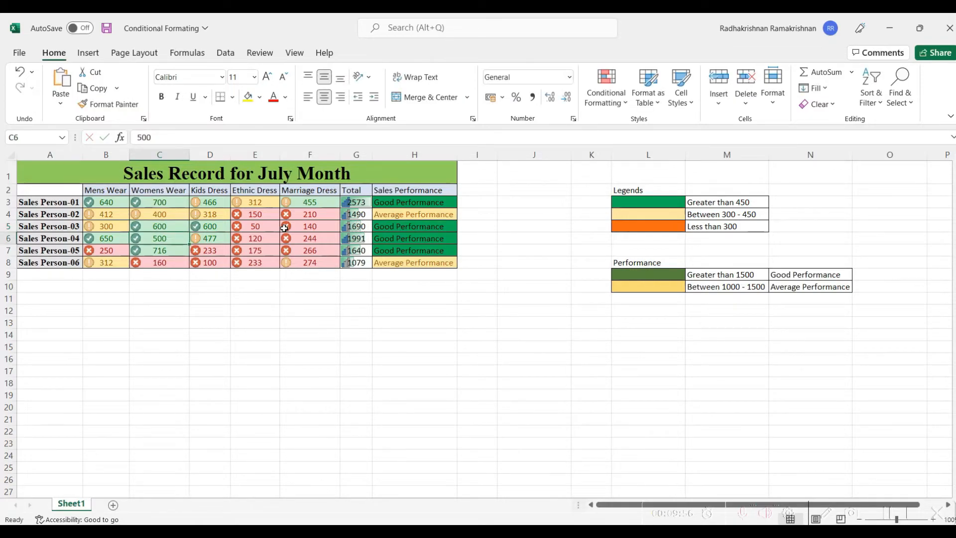
click(410, 226)
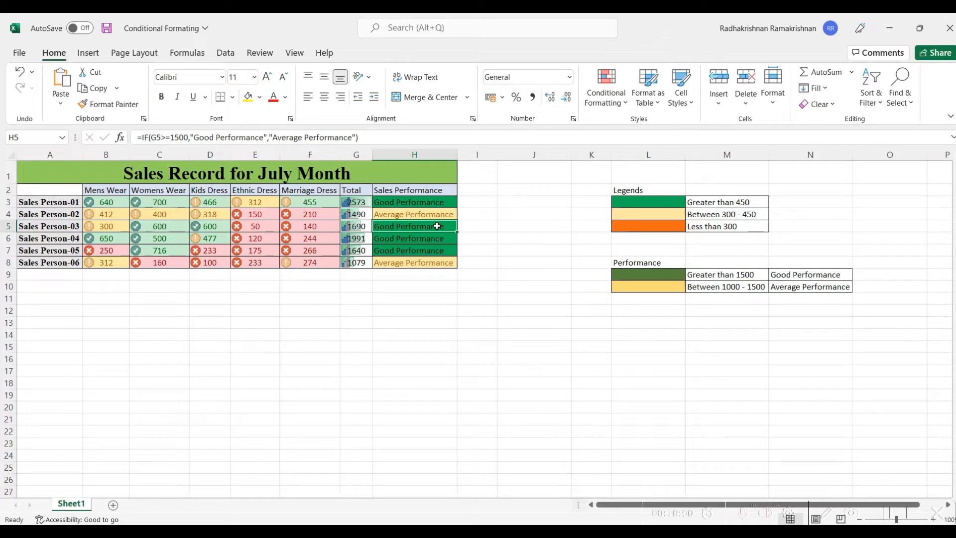
click(157, 225)
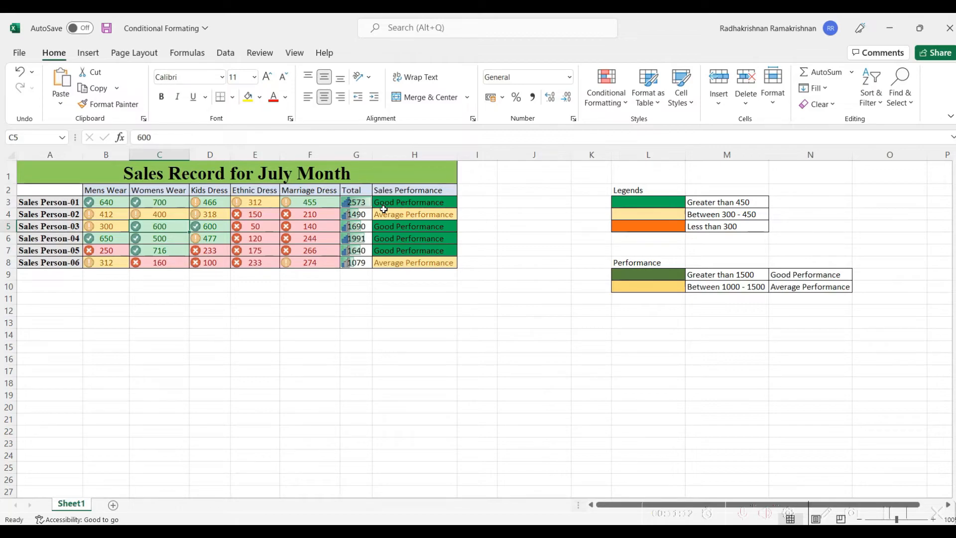
- Delete the tick, exclamation mark and cross icon set rule from B3:F8, keeping the three colour rules
drag(116, 201, 315, 262)
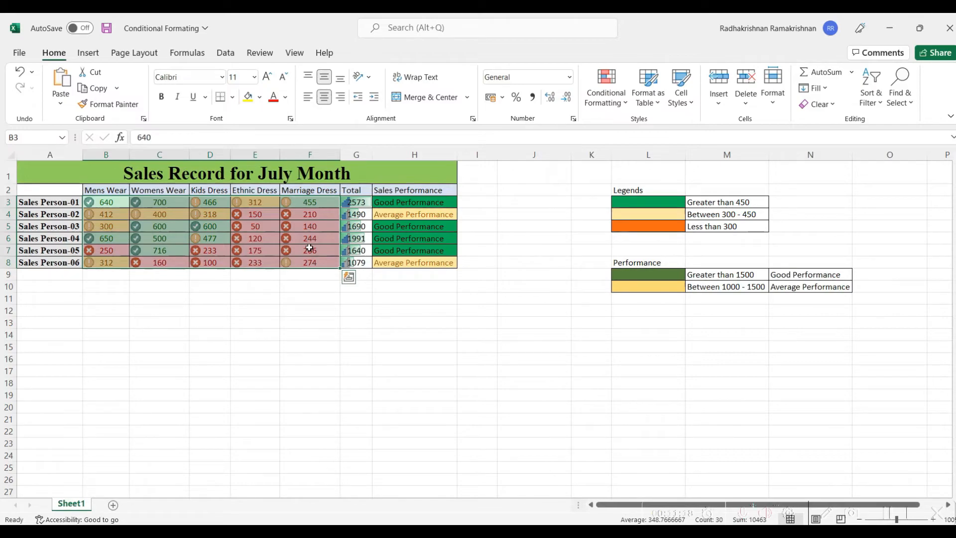
click(617, 104)
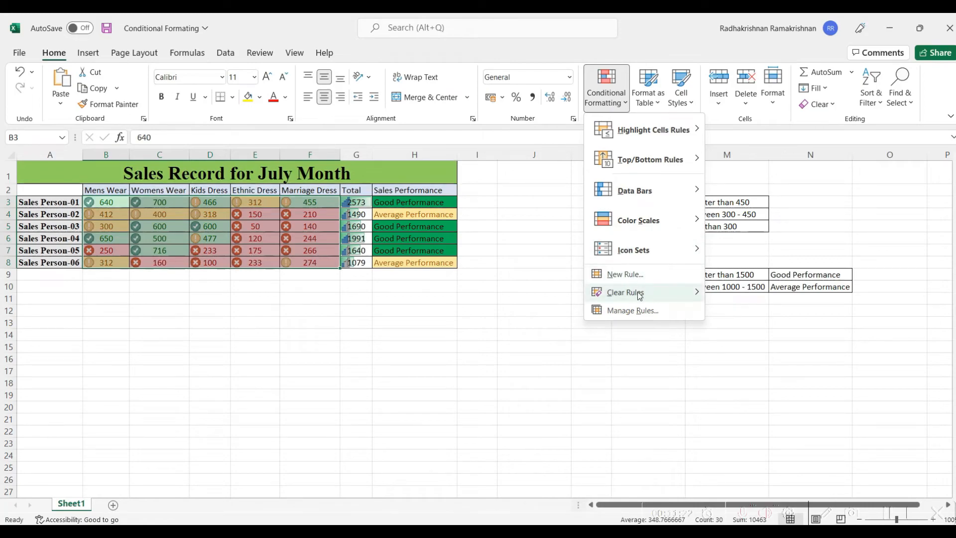
mouse_move(637, 293)
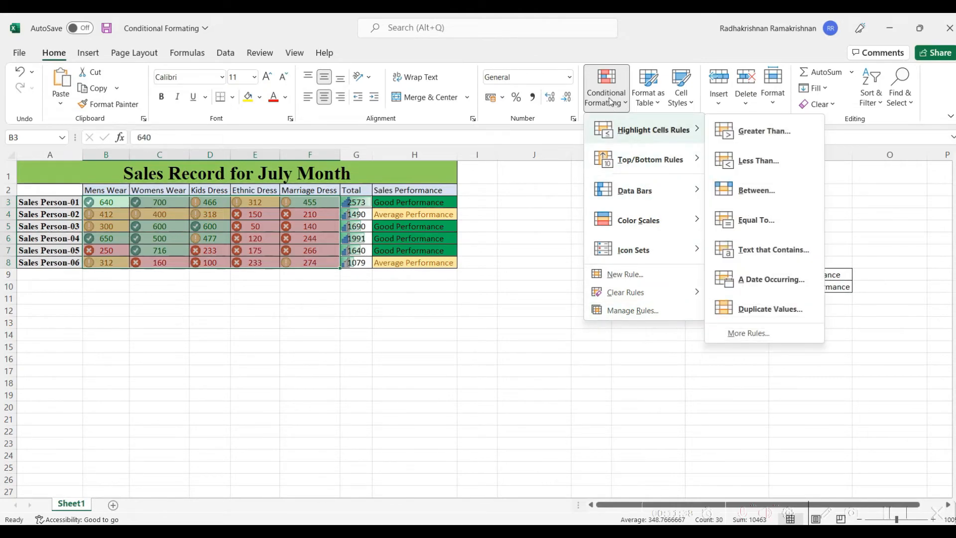
click(635, 311)
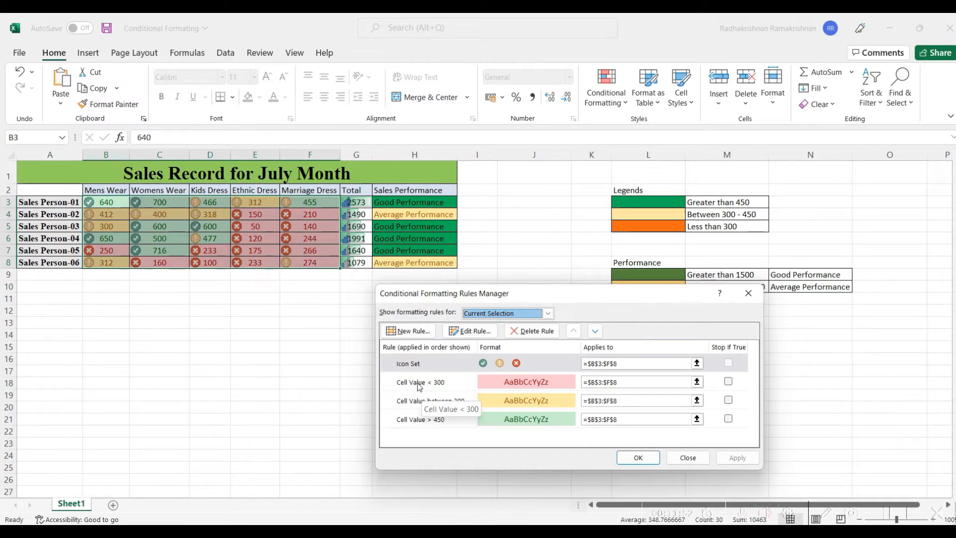
click(439, 360)
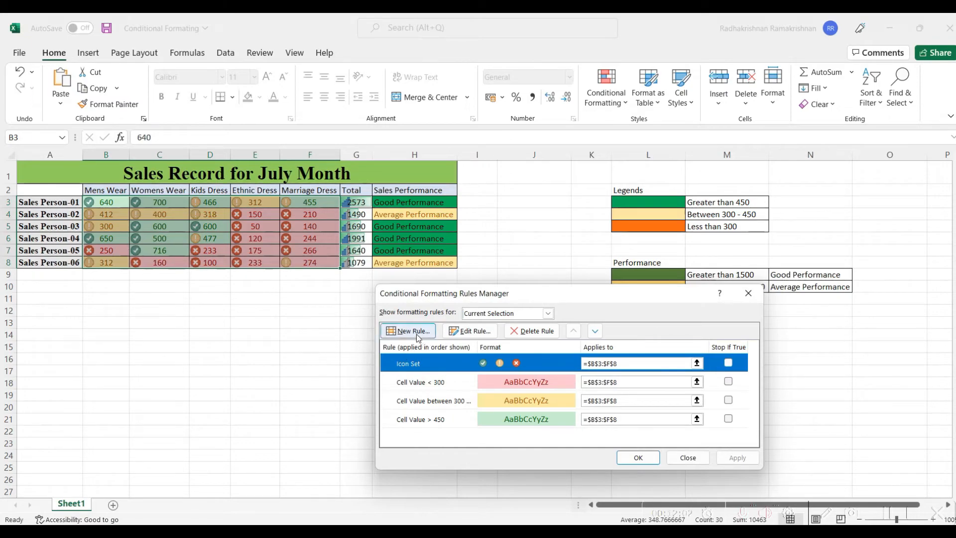
click(532, 332)
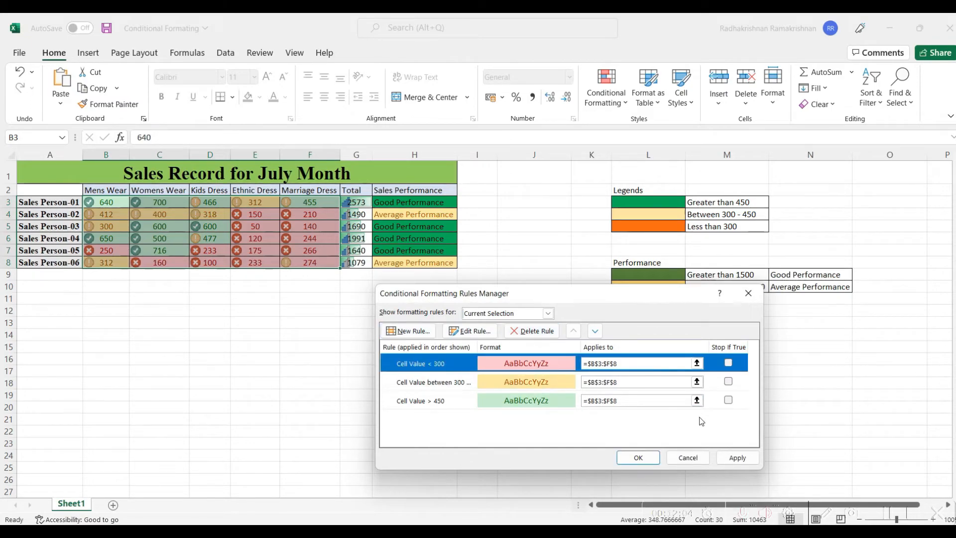
click(736, 457)
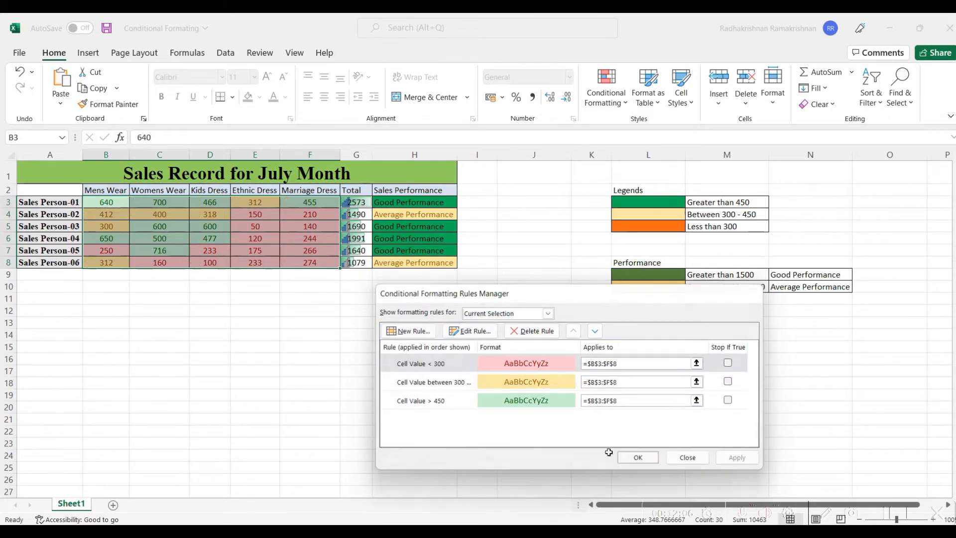
click(637, 457)
- Delete the signal-bar icon set rule from the totals in G3:G8, keeping the data bar rule
drag(357, 202, 413, 261)
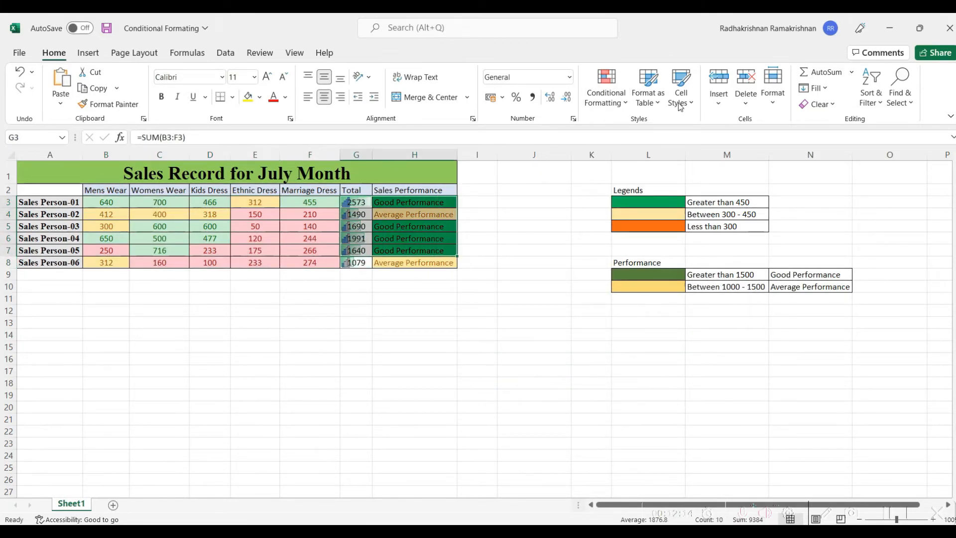
click(420, 285)
drag(357, 202, 357, 262)
click(621, 105)
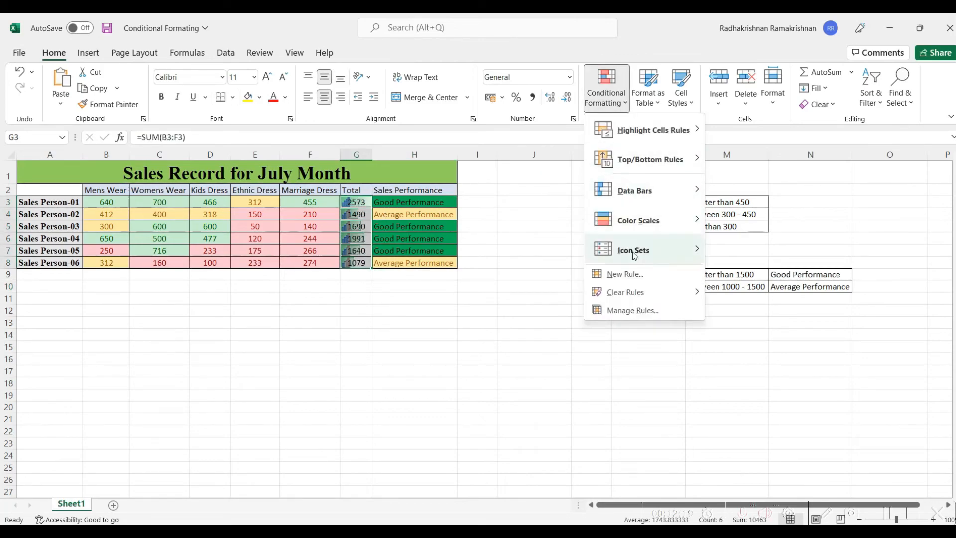
click(656, 310)
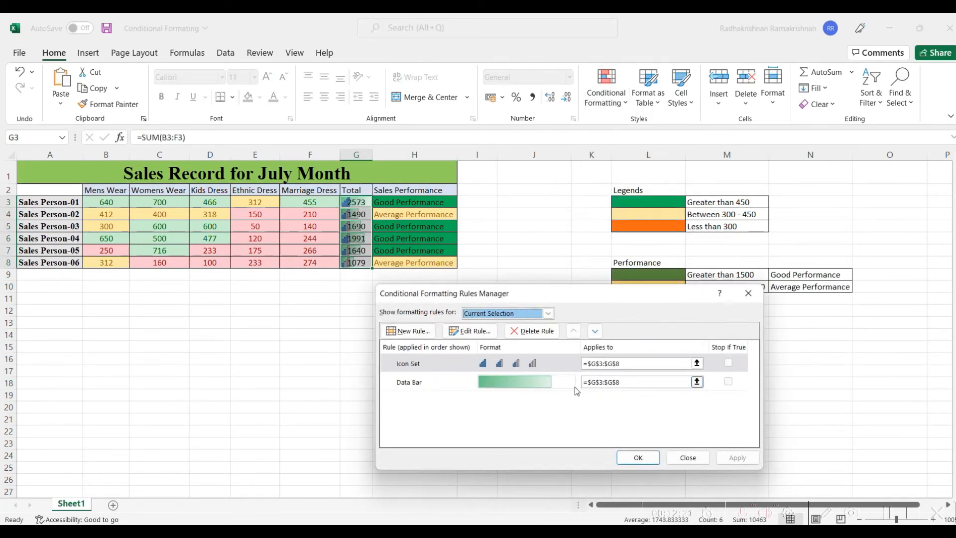
click(496, 358)
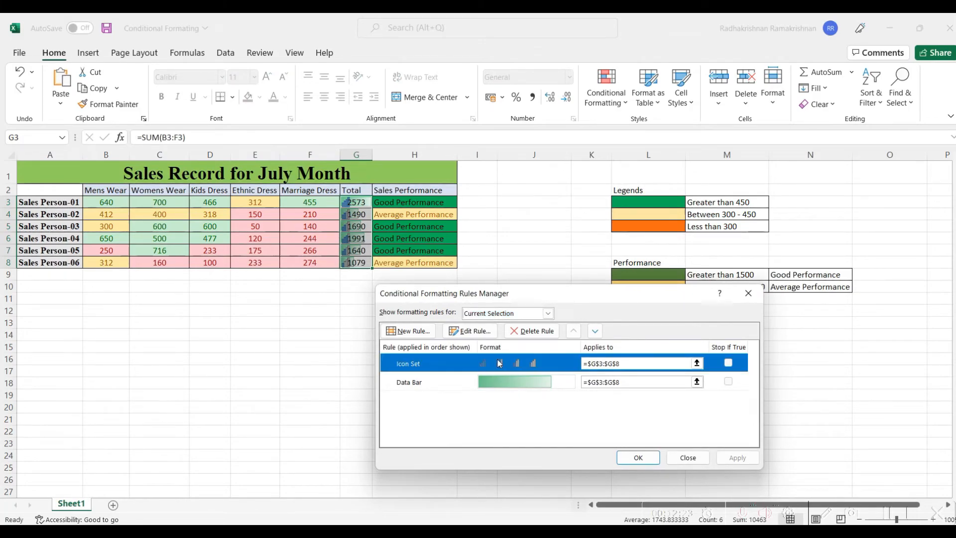
click(481, 332)
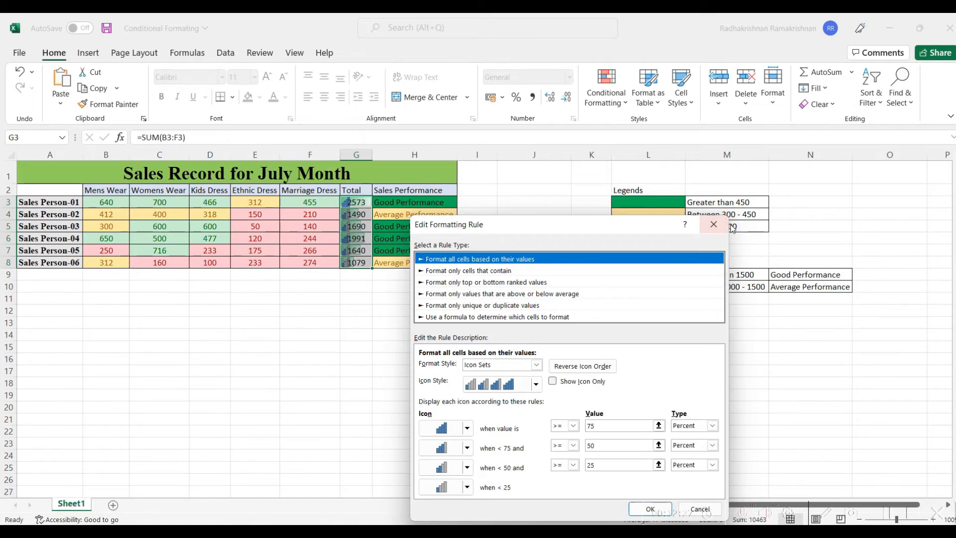
click(713, 224)
click(543, 331)
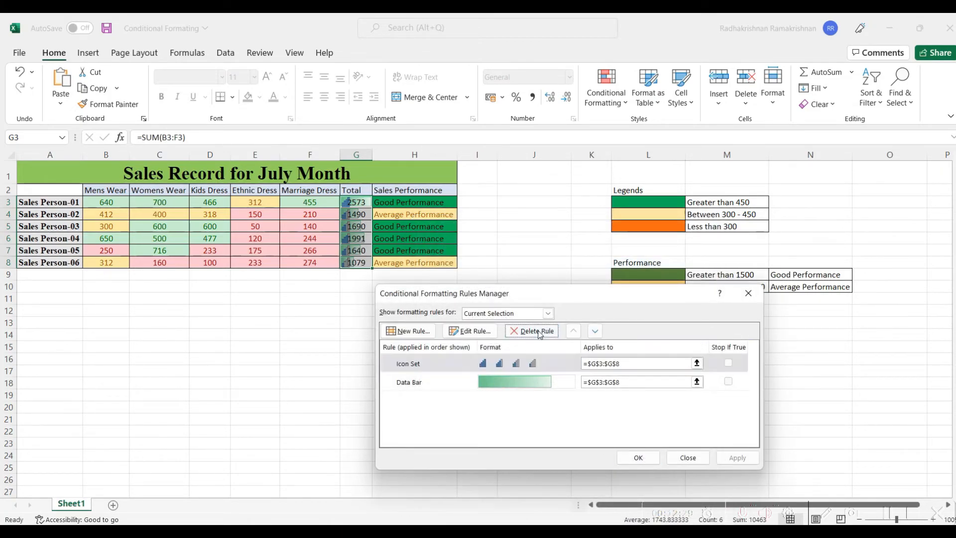
click(738, 457)
click(637, 457)
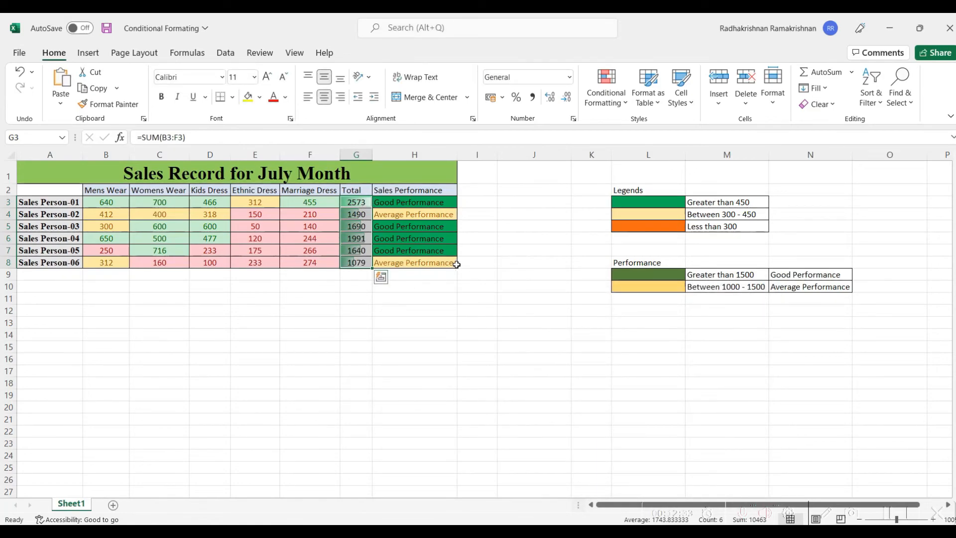
click(533, 310)
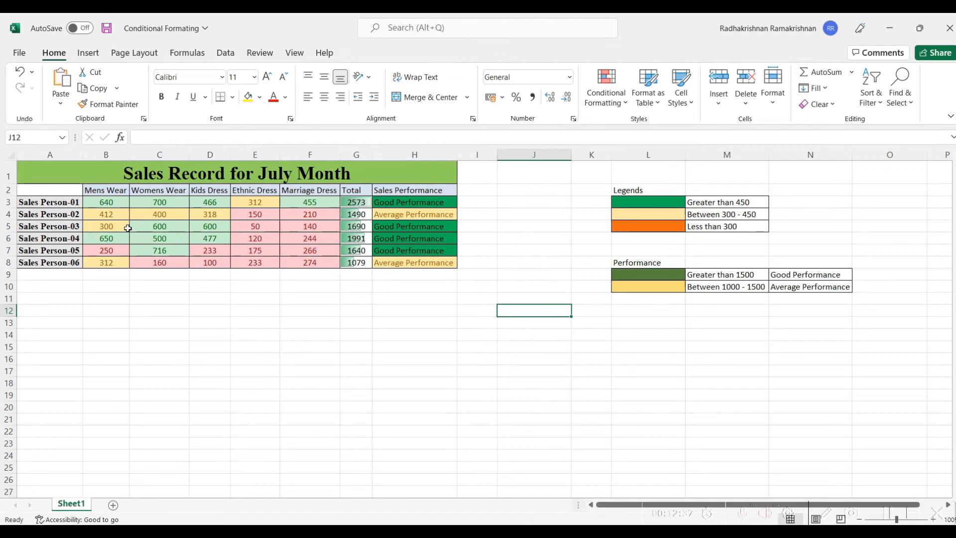
- Open the conditional formatting rules manager for the sales figures and totals in B3:G8
click(606, 97)
drag(102, 202, 352, 260)
click(626, 104)
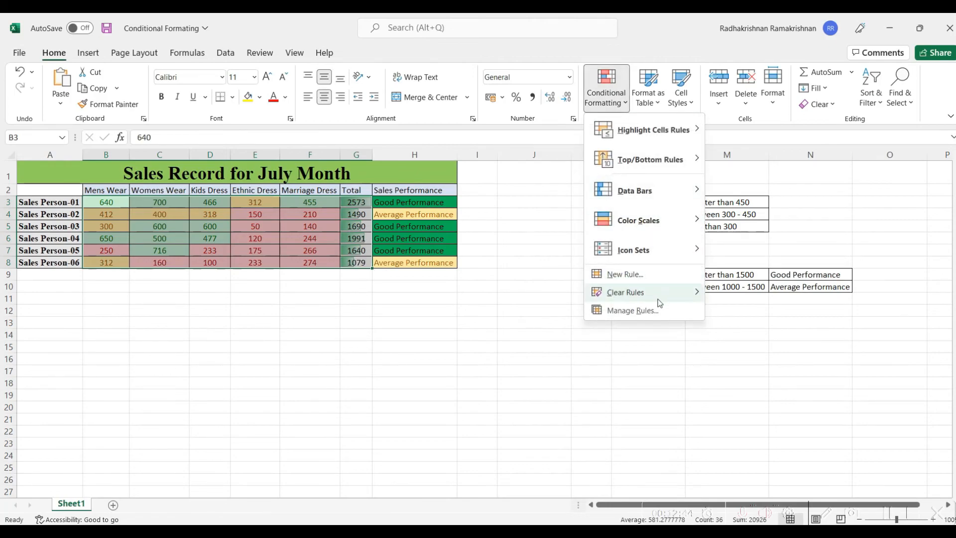
click(632, 309)
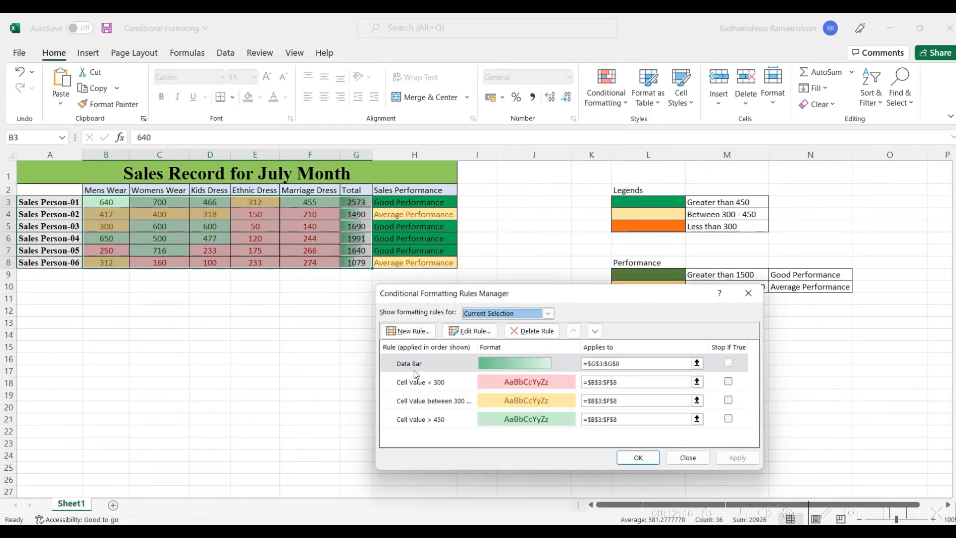